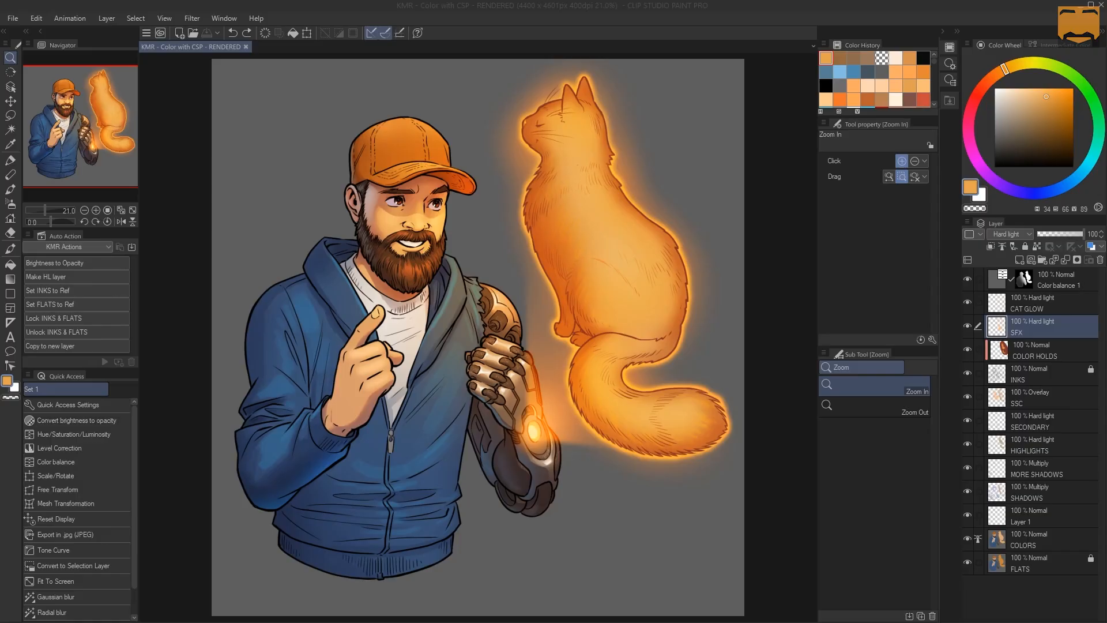
# - Select the Gradient tool with the Foreground to transparent preset and set the drawing color to magenta (298, 77, 82)
pyautogui.press('m')
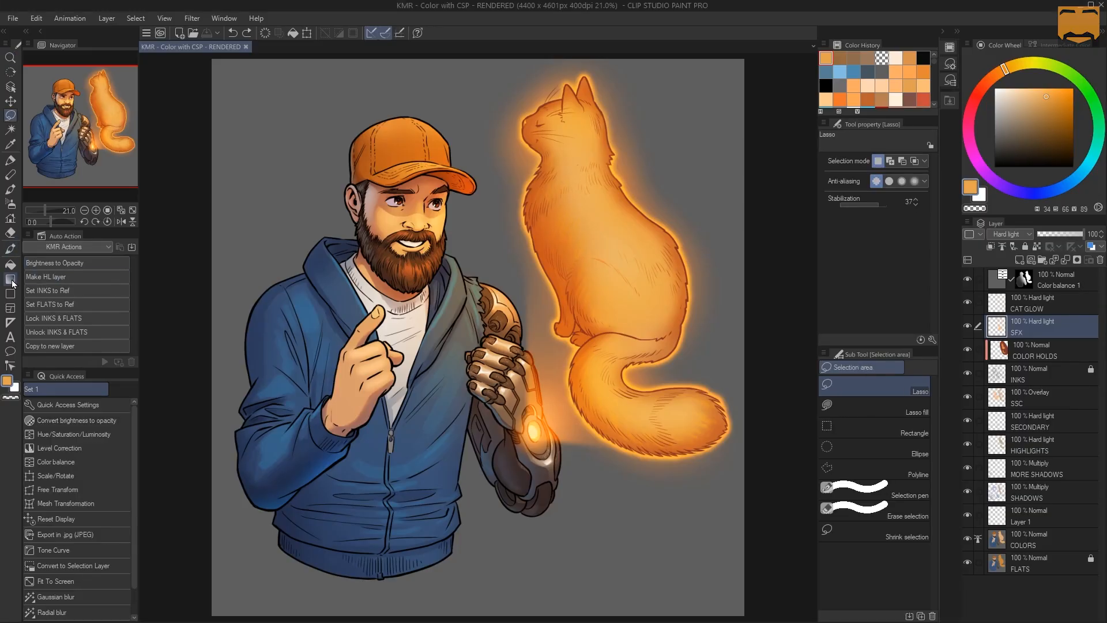
pyautogui.click(10, 280)
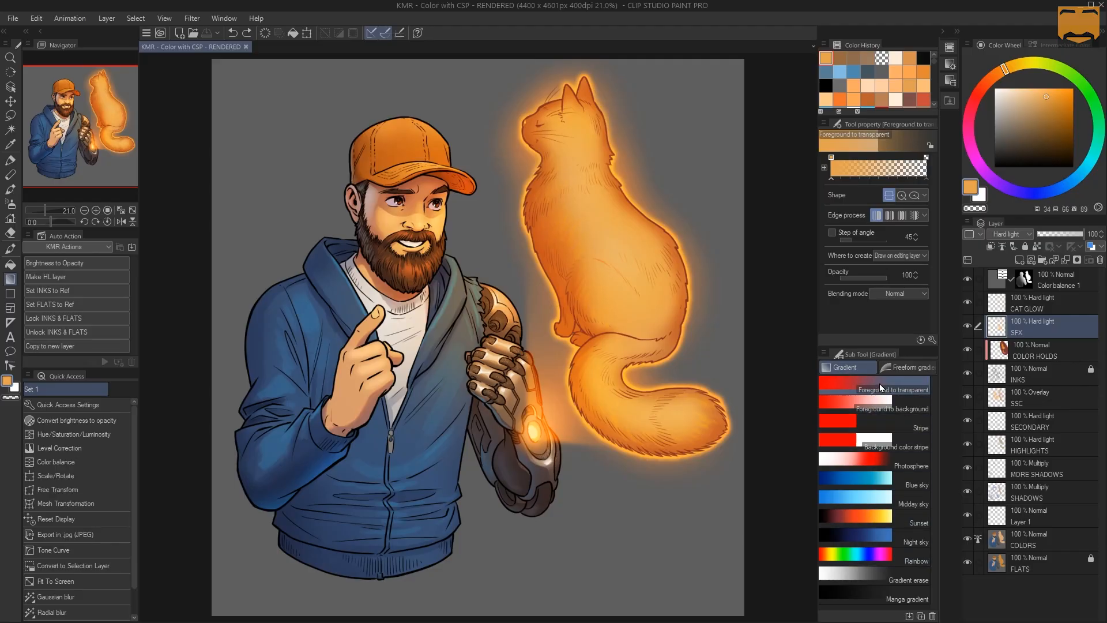
pyautogui.moveTo(980, 95); pyautogui.dragTo(977, 163)
pyautogui.click(1055, 102)
# - Try straight magenta gradients on the SFX layer, running diagonally from the upper-left toward the lower-right, and undo each one
pyautogui.moveTo(544, 179); pyautogui.dragTo(544, 179)
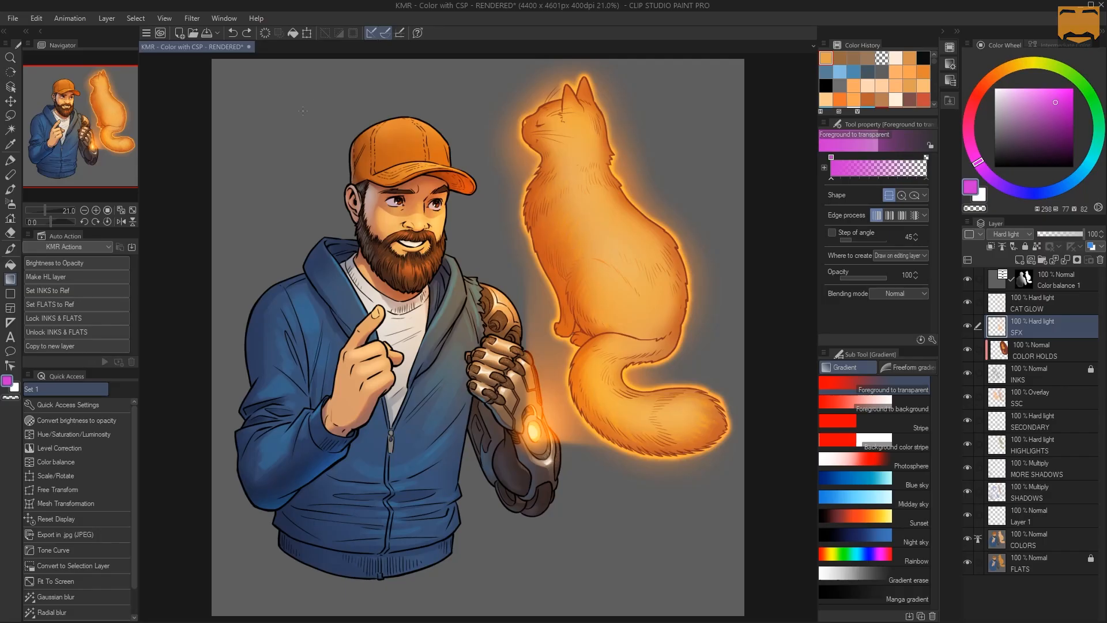
pyautogui.moveTo(321, 109); pyautogui.dragTo(656, 518)
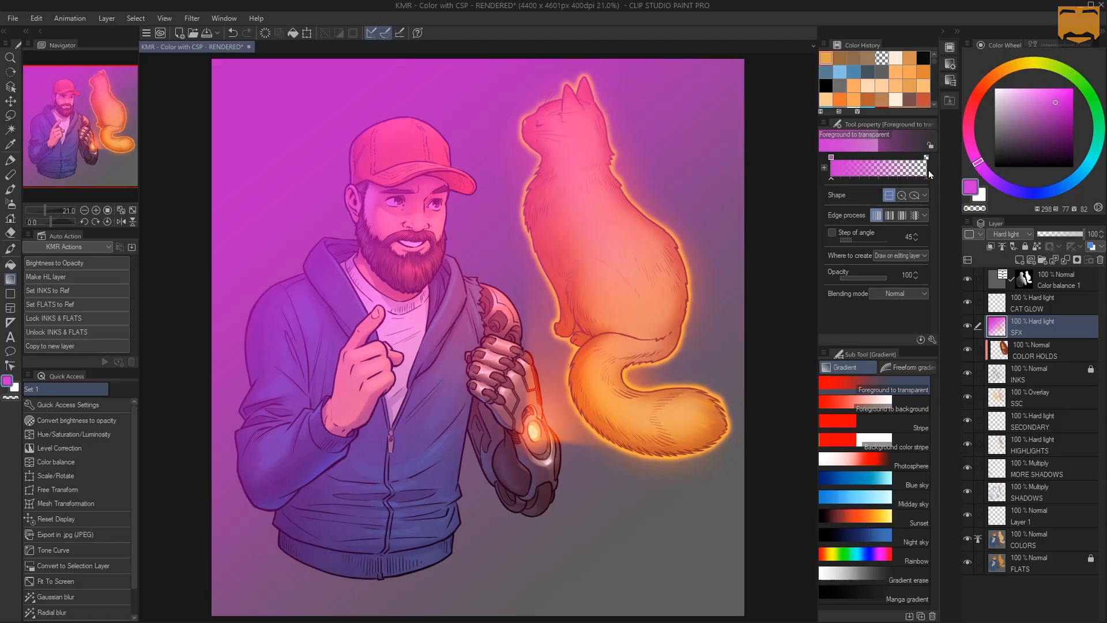
pyautogui.hotkey('ctrl', 'z')
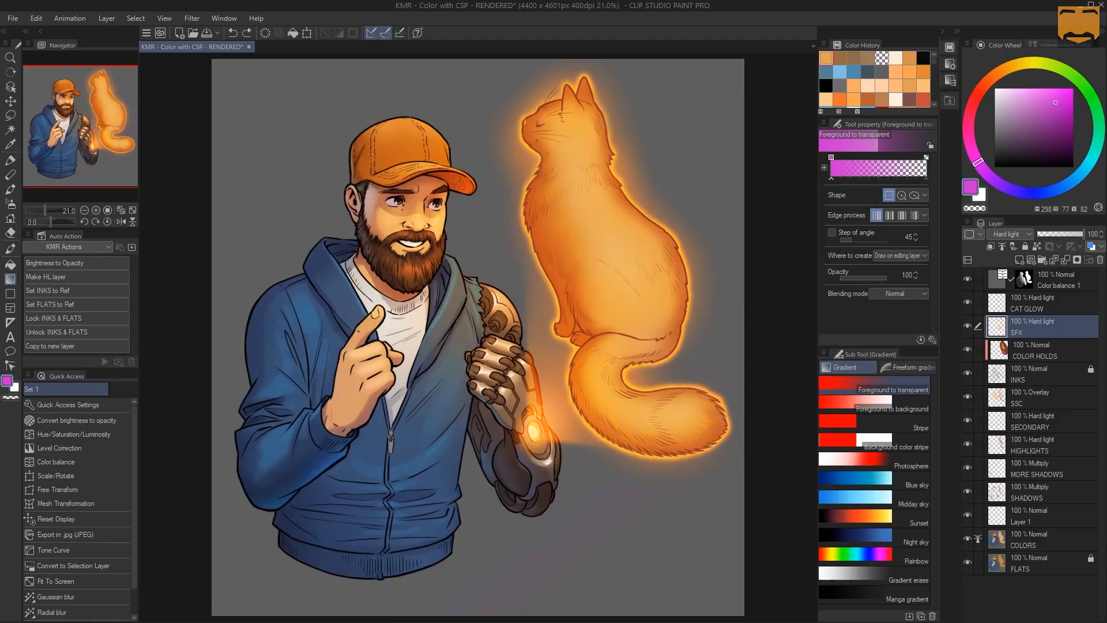
pyautogui.moveTo(213, 58); pyautogui.dragTo(743, 615)
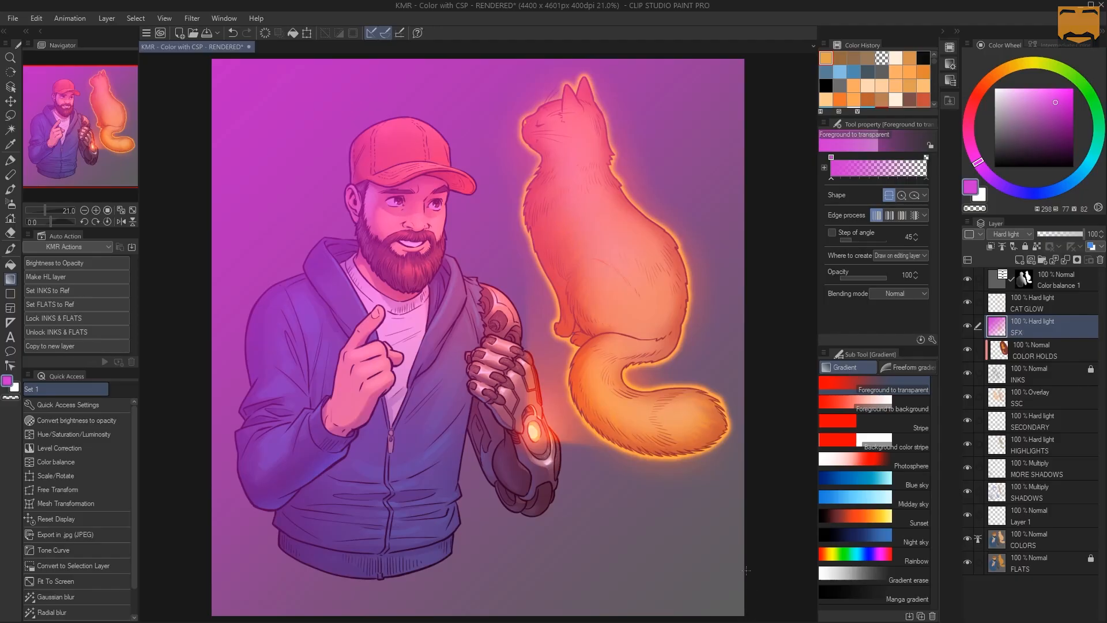
pyautogui.hotkey('ctrl', 'z')
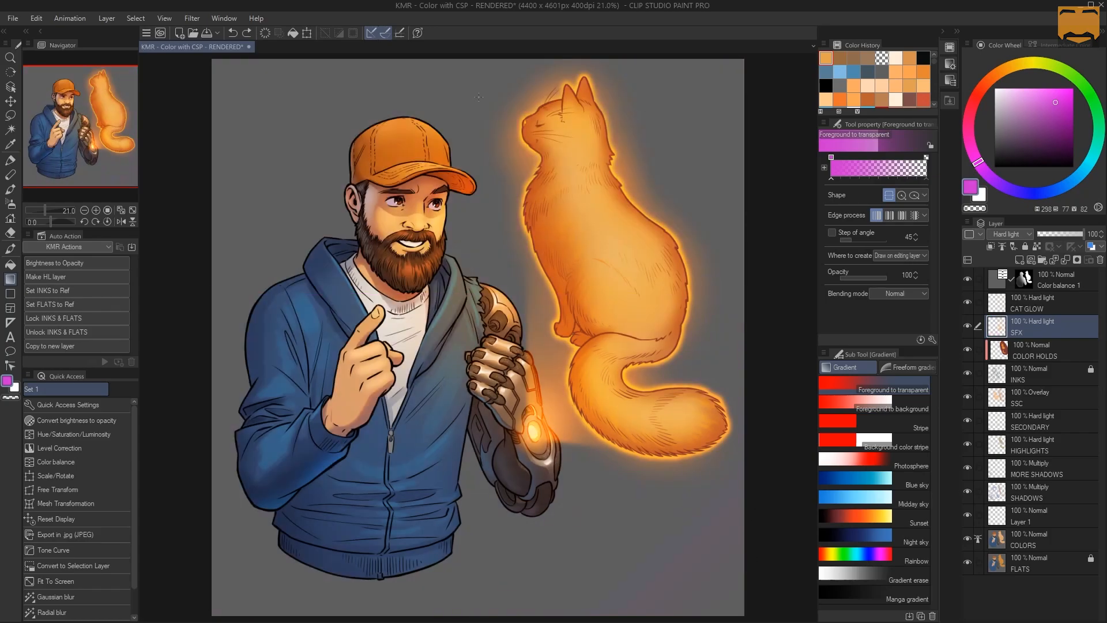
# - Try vertical magenta gradients over the whole canvas, first fading downward and once fading upward, and undo both
pyautogui.moveTo(469, 81); pyautogui.dragTo(487, 616)
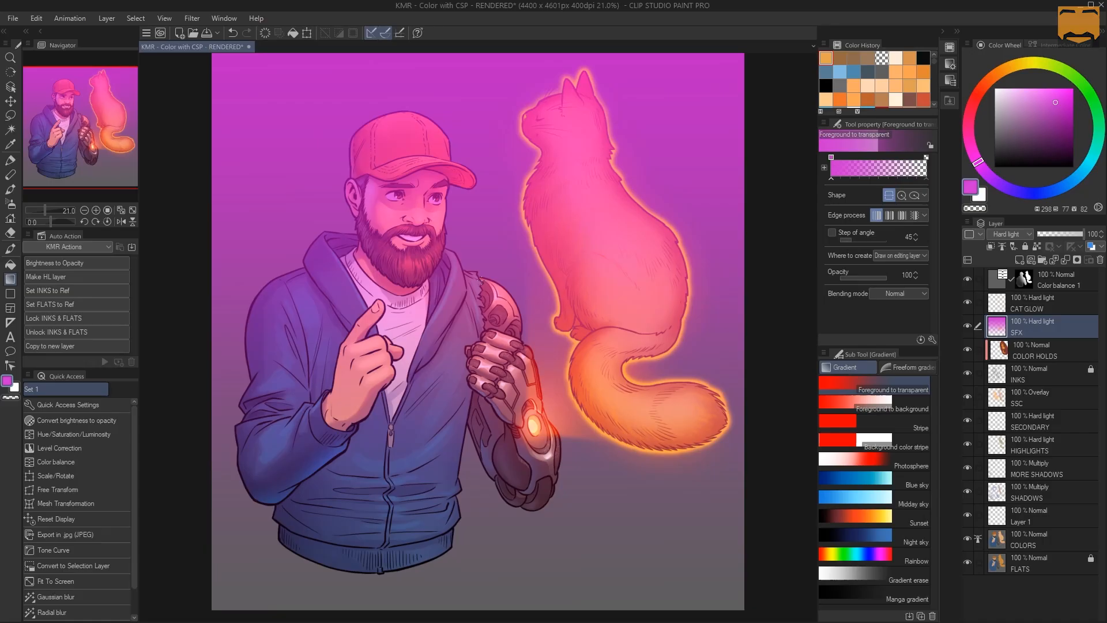
pyautogui.hotkey('ctrl', 'z')
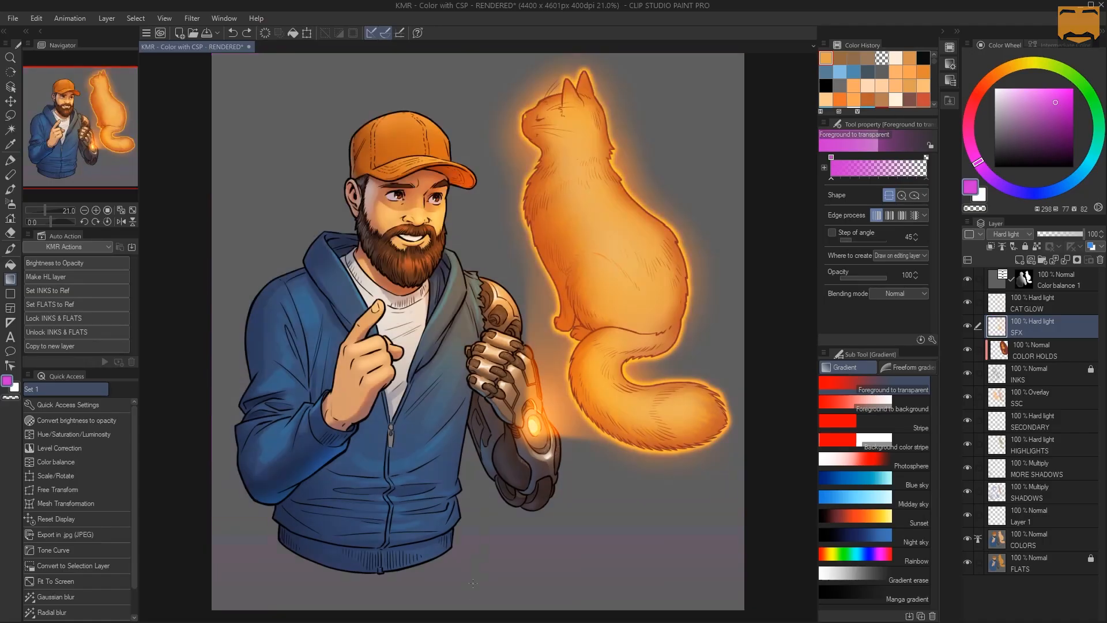
pyautogui.moveTo(467, 615); pyautogui.dragTo(508, 66)
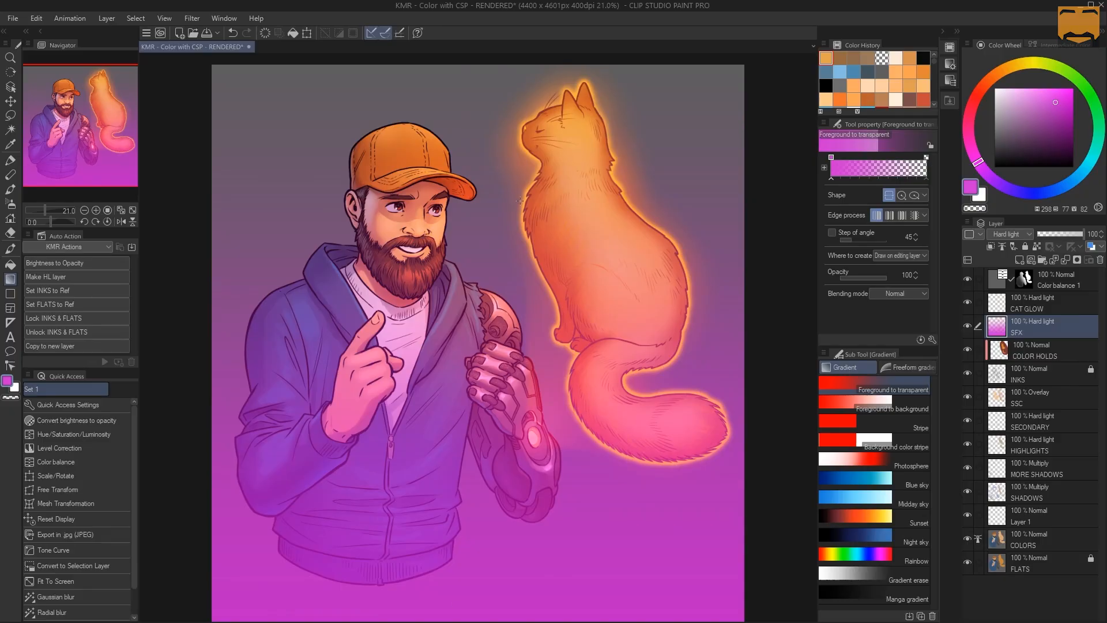
pyautogui.hotkey('ctrl', 'z')
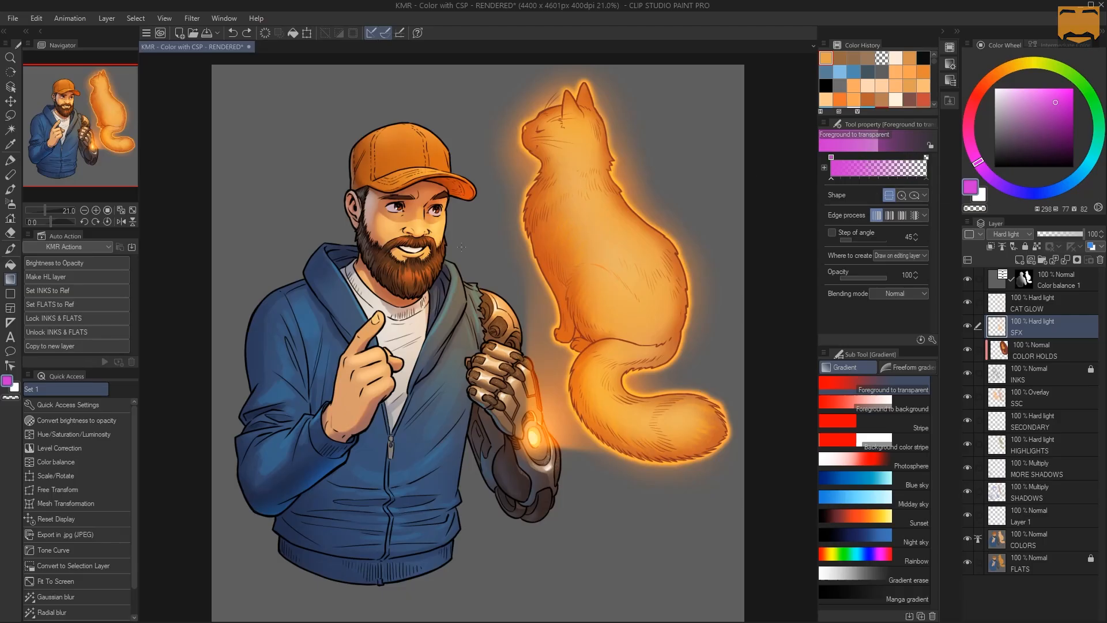
# - Try magenta gradients fading from the canvas's left edge across to its right edge, and undo each one
pyautogui.moveTo(222, 319); pyautogui.dragTo(678, 136)
pyautogui.hotkey('ctrl', 'z')
pyautogui.moveTo(211, 275); pyautogui.dragTo(751, 267)
pyautogui.hotkey('ctrl', 'z')
pyautogui.moveTo(211, 313); pyautogui.dragTo(762, 302)
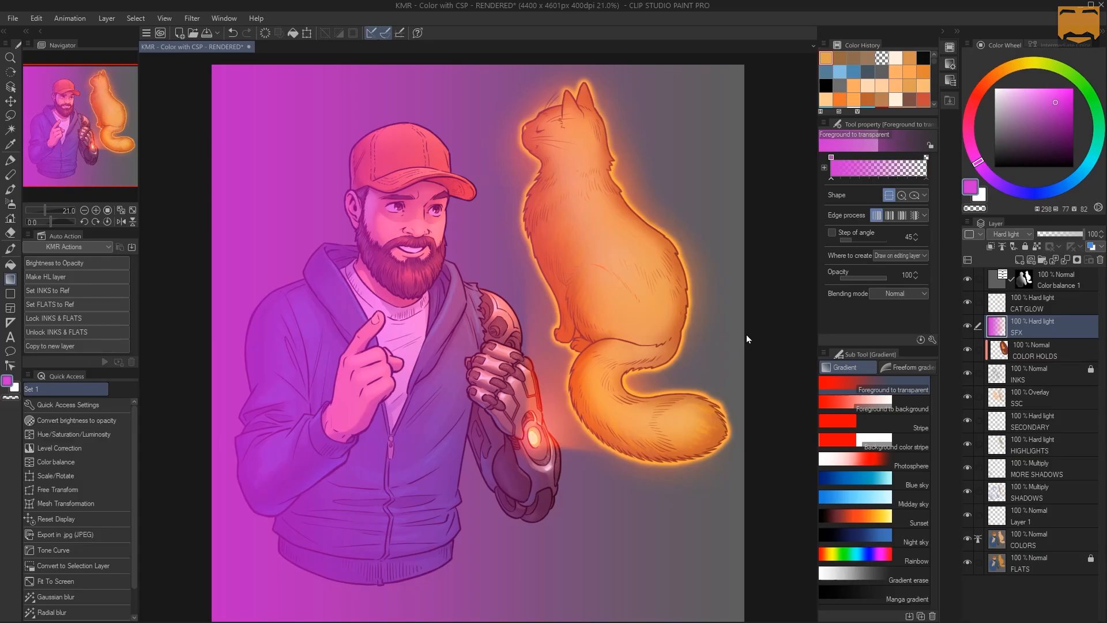
pyautogui.hotkey('ctrl', 'z')
# - Compare gradient lengths with a short fade at the left edge, a very short one over the hoodie and a long diagonal one, undoing each
pyautogui.moveTo(189, 335); pyautogui.dragTo(312, 335)
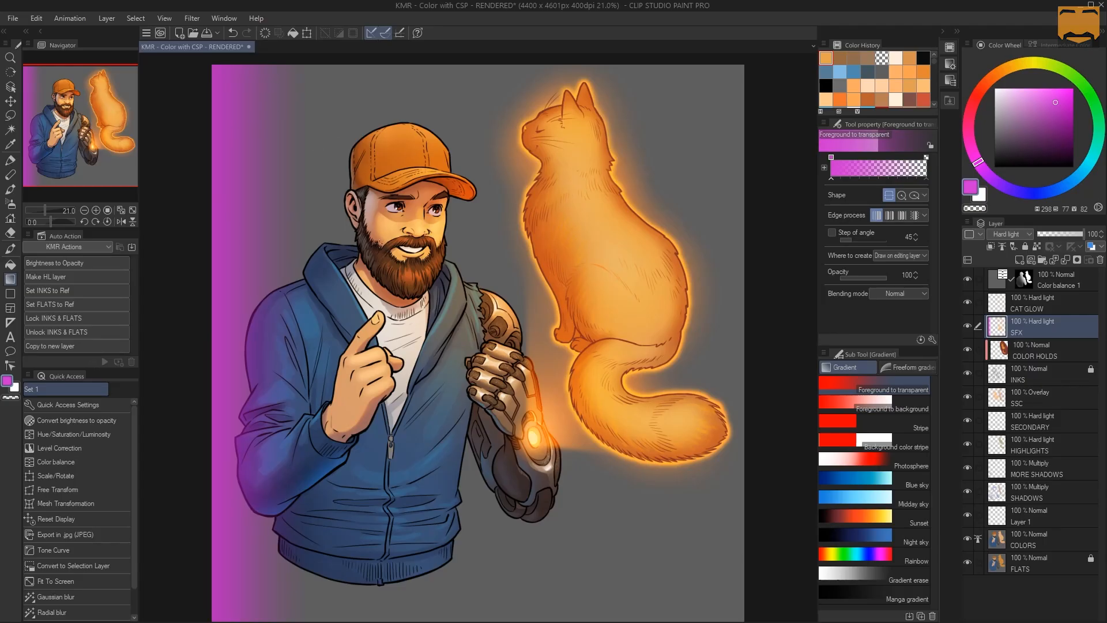
pyautogui.hotkey('ctrl', 'z')
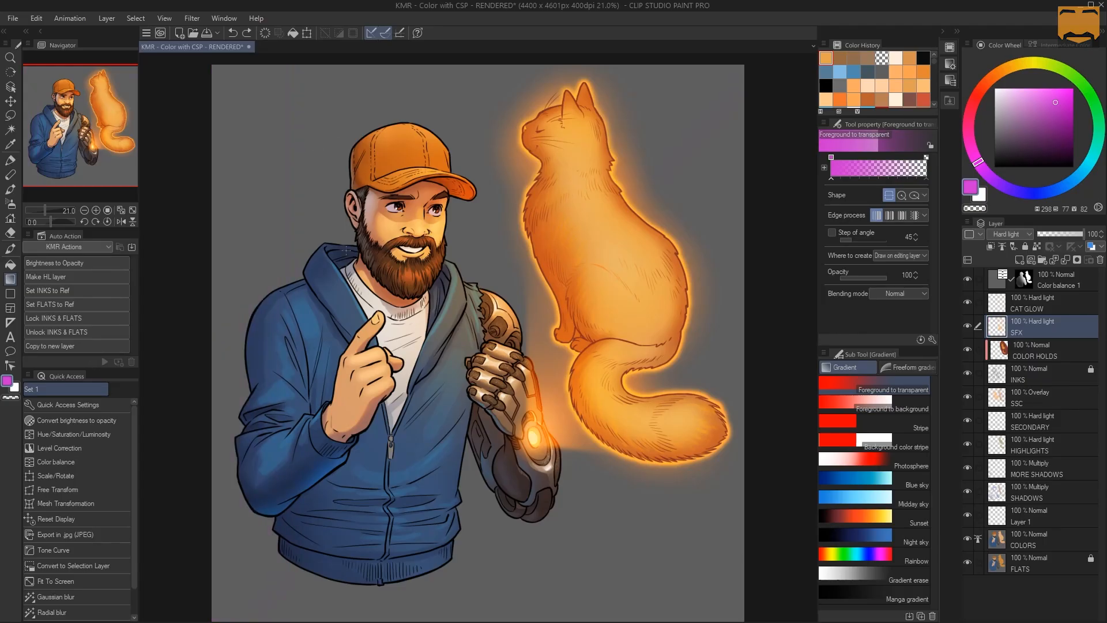
pyautogui.moveTo(304, 245); pyautogui.dragTo(315, 227)
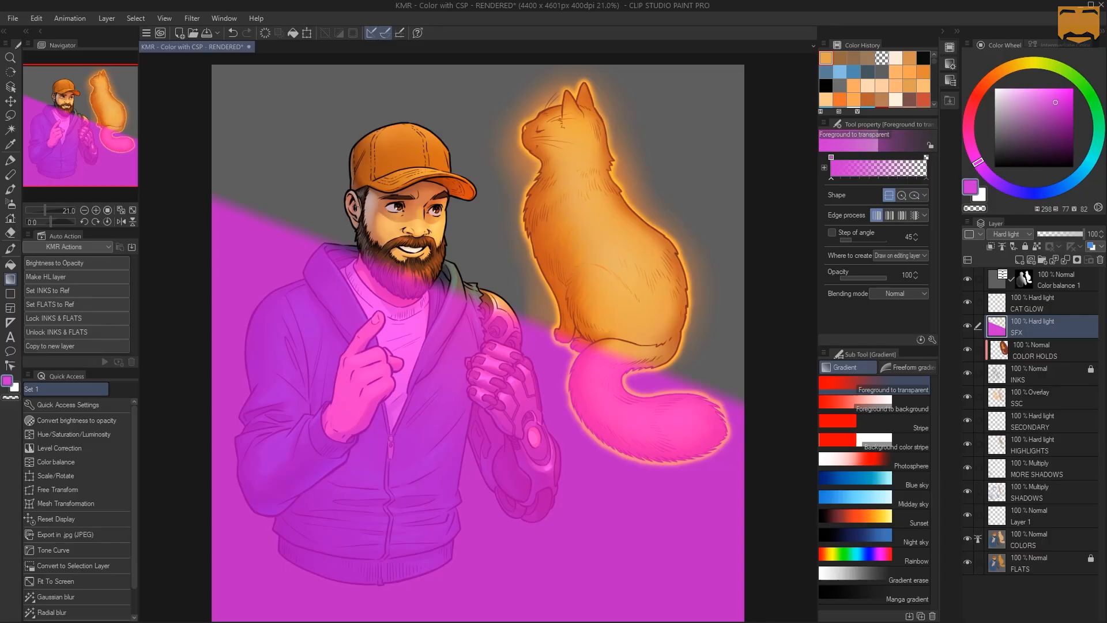
pyautogui.hotkey('ctrl', 'z')
pyautogui.moveTo(170, 320); pyautogui.dragTo(679, 72)
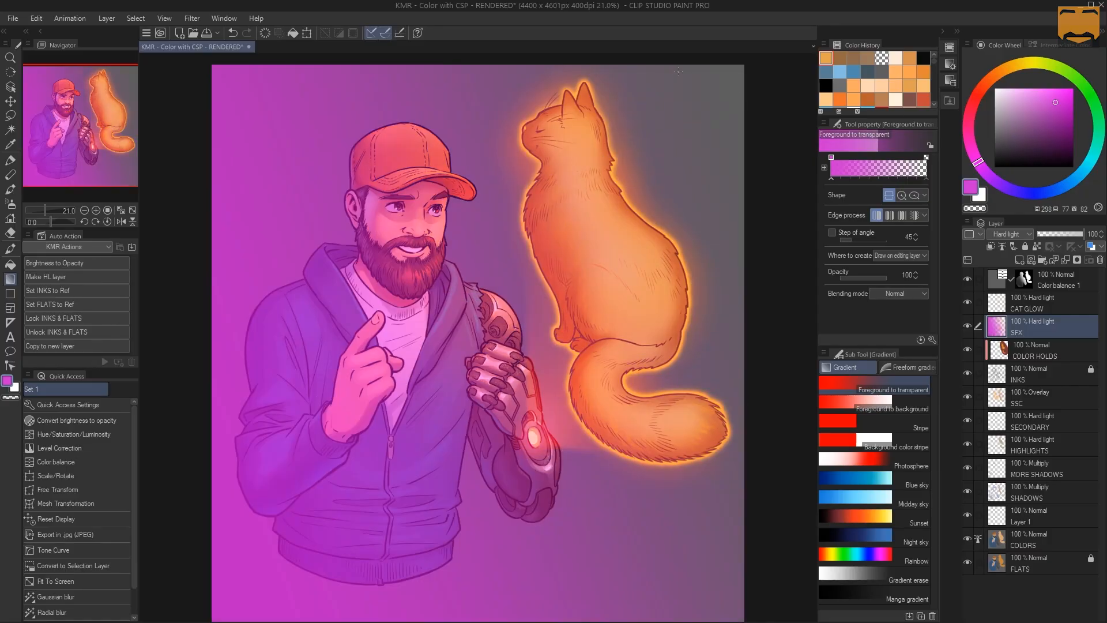
pyautogui.hotkey('ctrl', 'z')
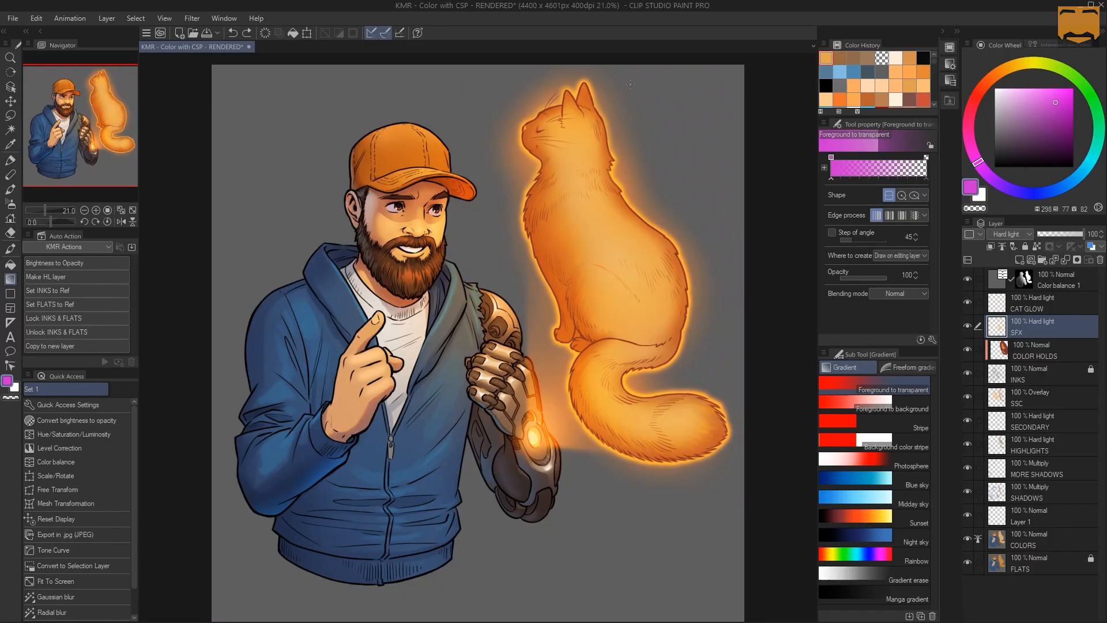
# - Set the gradient shape to Circle and try magenta circular gradients from the man's chest and from the robotic arm's light
pyautogui.click(902, 196)
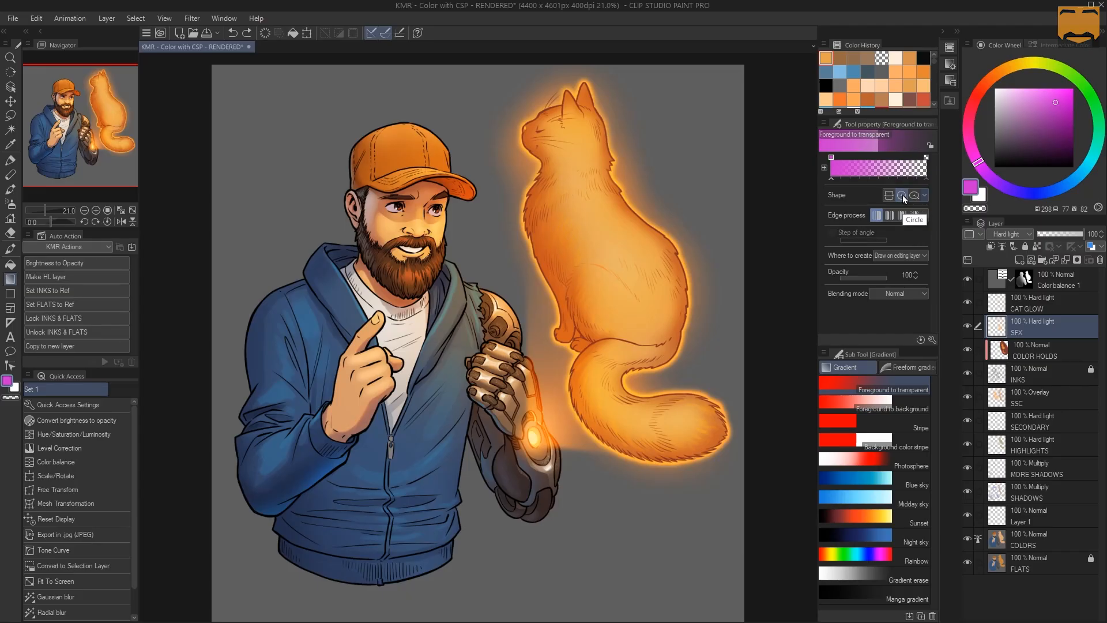
pyautogui.click(924, 196)
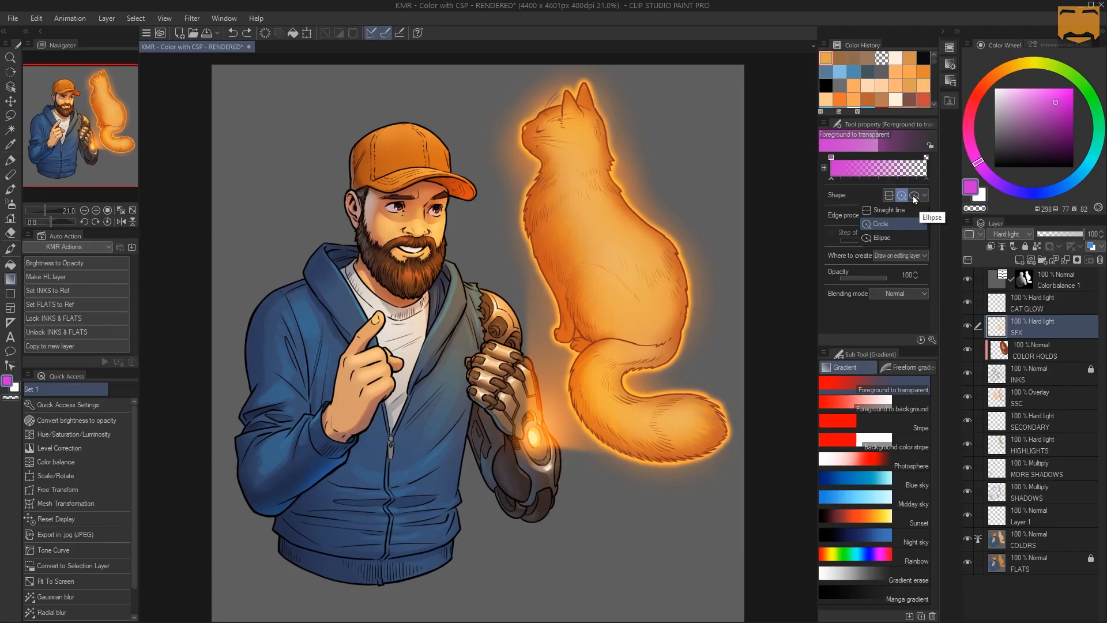
pyautogui.click(902, 197)
pyautogui.moveTo(429, 326); pyautogui.dragTo(573, 155)
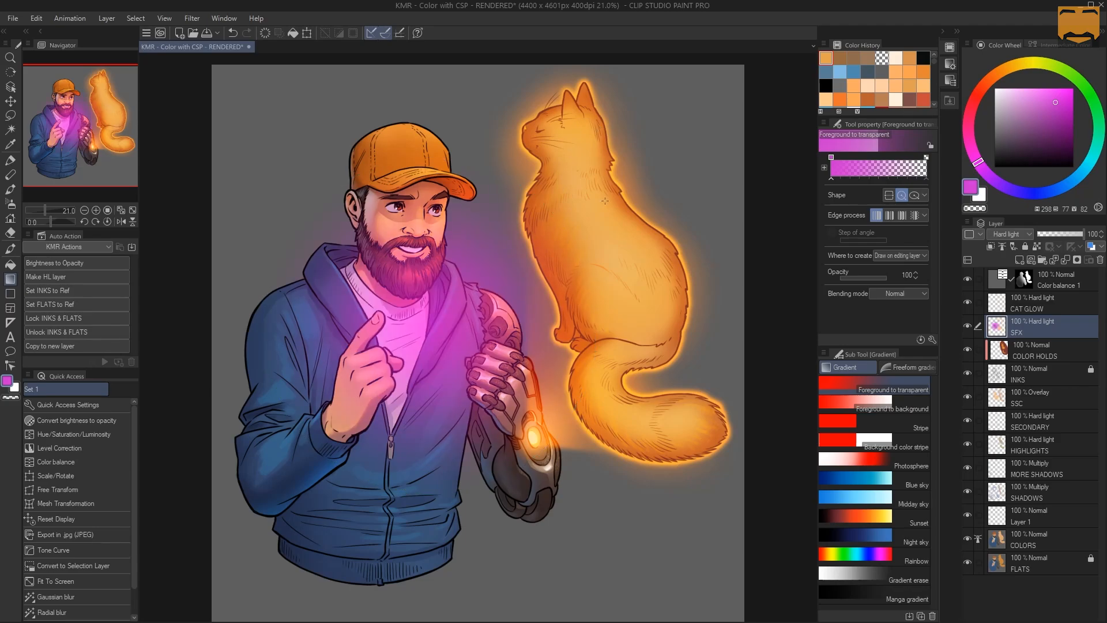
pyautogui.hotkey('ctrl', 'z')
pyautogui.moveTo(534, 439); pyautogui.dragTo(645, 252)
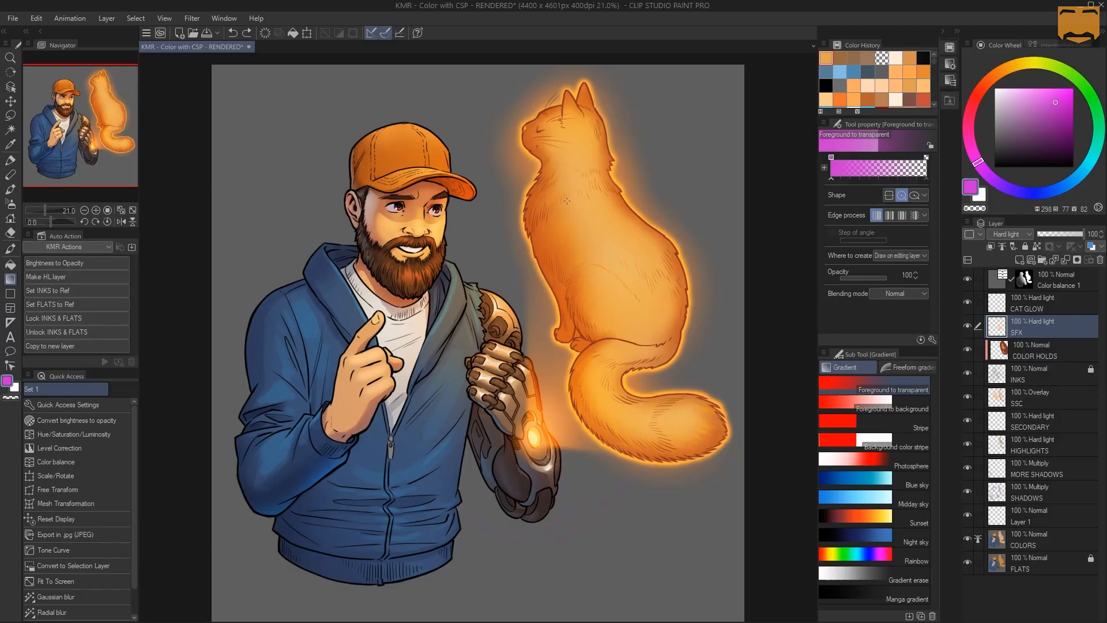
# - Set the drawing color to orange (24, 69, 98) and try circular glows on the robotic arm's light, undoing them
pyautogui.moveTo(991, 85)
pyautogui.mouseDown()
pyautogui.moveTo(1001, 70)
pyautogui.moveTo(993, 73)
pyautogui.mouseUp()
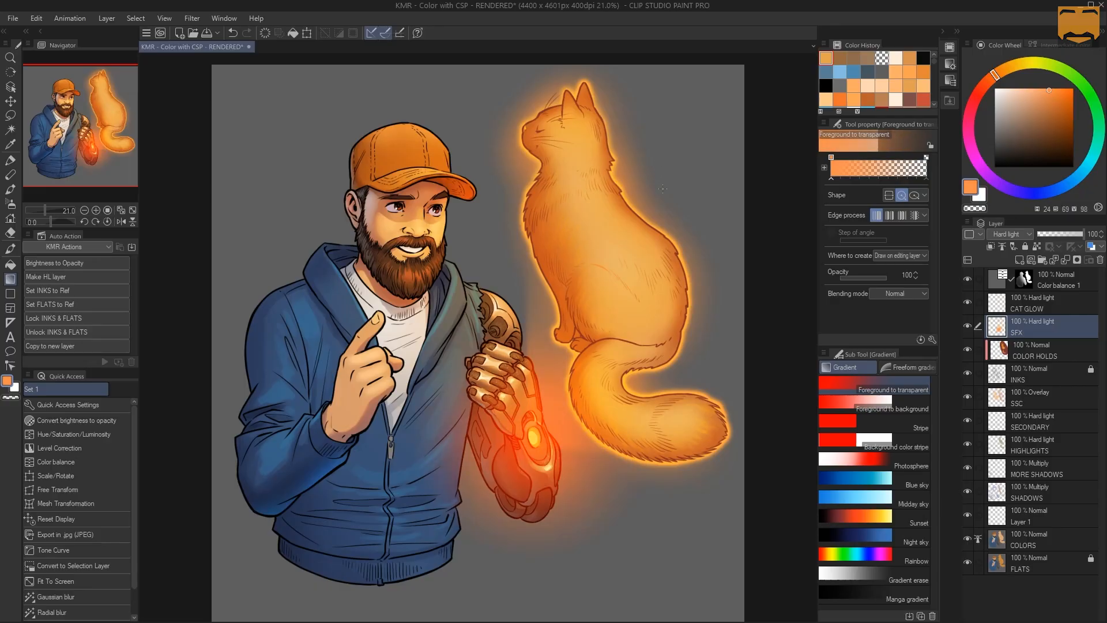
pyautogui.hotkey('ctrl', 'z')
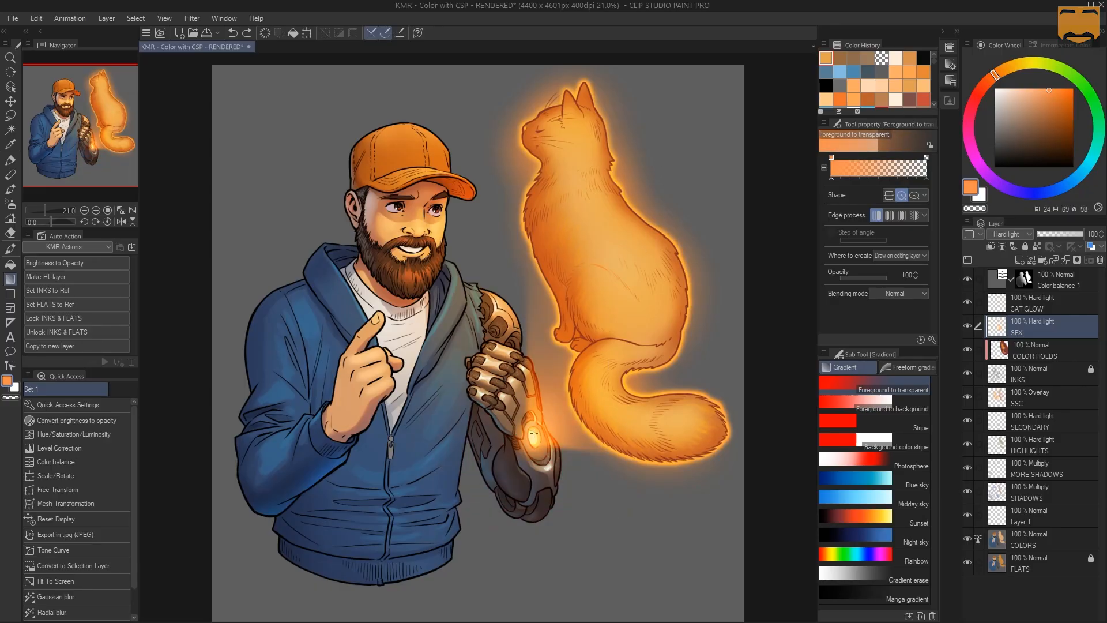
pyautogui.click(534, 438)
pyautogui.click(538, 432)
pyautogui.hotkey('ctrl', 'z')
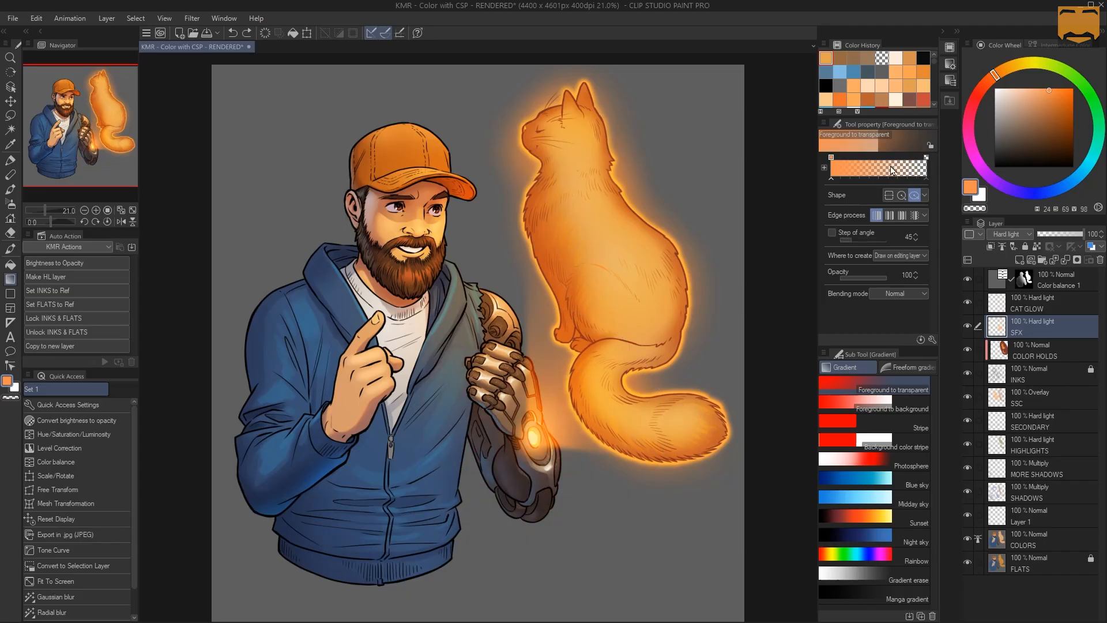
# - Set the drawing color to pale peach (24, 36, 100) and try a tilted, thin elliptical flare through the robotic arm's light
pyautogui.moveTo(530, 439); pyautogui.dragTo(698, 433)
pyautogui.click(746, 317)
pyautogui.click(1018, 94)
pyautogui.moveTo(1016, 98); pyautogui.dragTo(1023, 88)
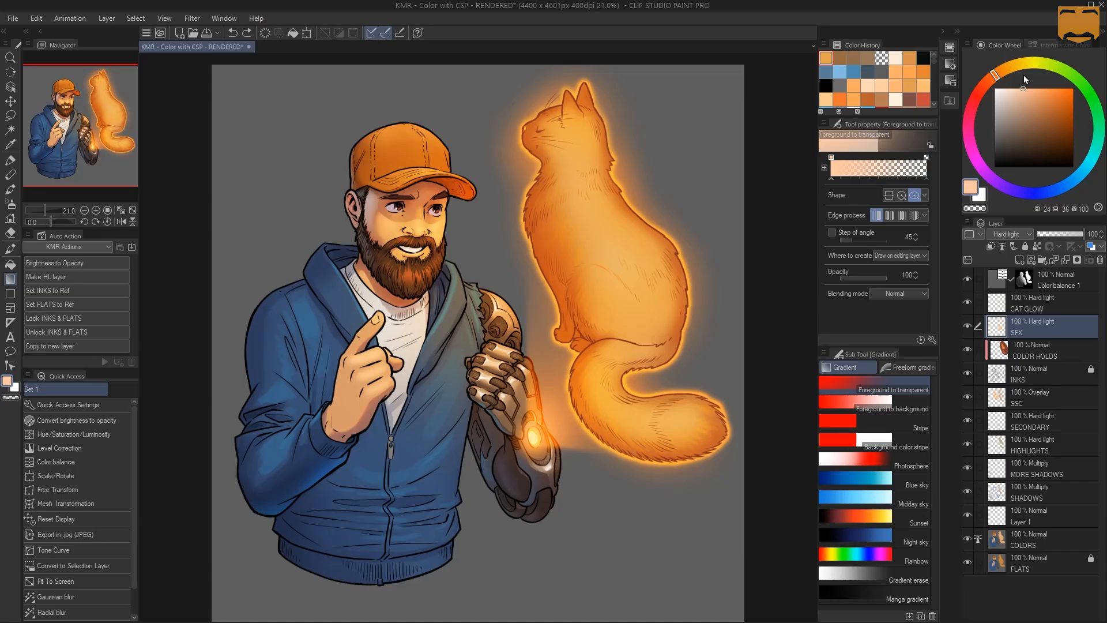
pyautogui.moveTo(534, 435)
pyautogui.mouseDown()
pyautogui.moveTo(375, 546)
pyautogui.moveTo(313, 432)
pyautogui.moveTo(349, 312)
pyautogui.moveTo(539, 262)
pyautogui.moveTo(744, 407)
pyautogui.moveTo(724, 333)
pyautogui.mouseUp()
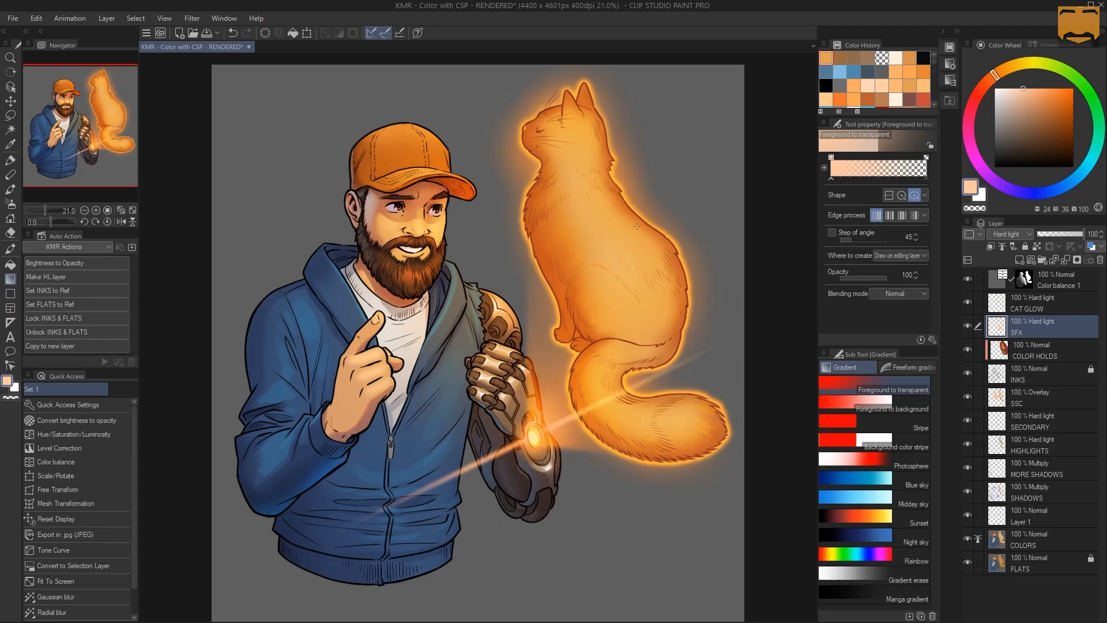
pyautogui.hotkey('ctrl', 'z')
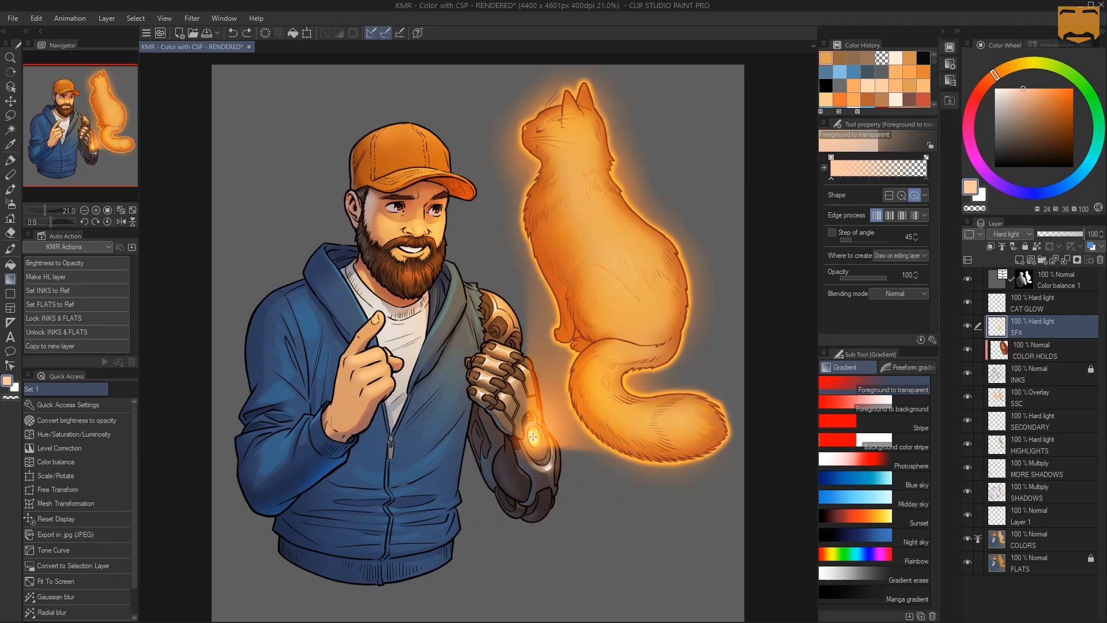
# - Try a wide horizontal elliptical flare through the robotic arm's light, undo it and draw a smaller, thin flare there
pyautogui.moveTo(533, 436); pyautogui.dragTo(308, 436)
pyautogui.moveTo(698, 424); pyautogui.dragTo(690, 310)
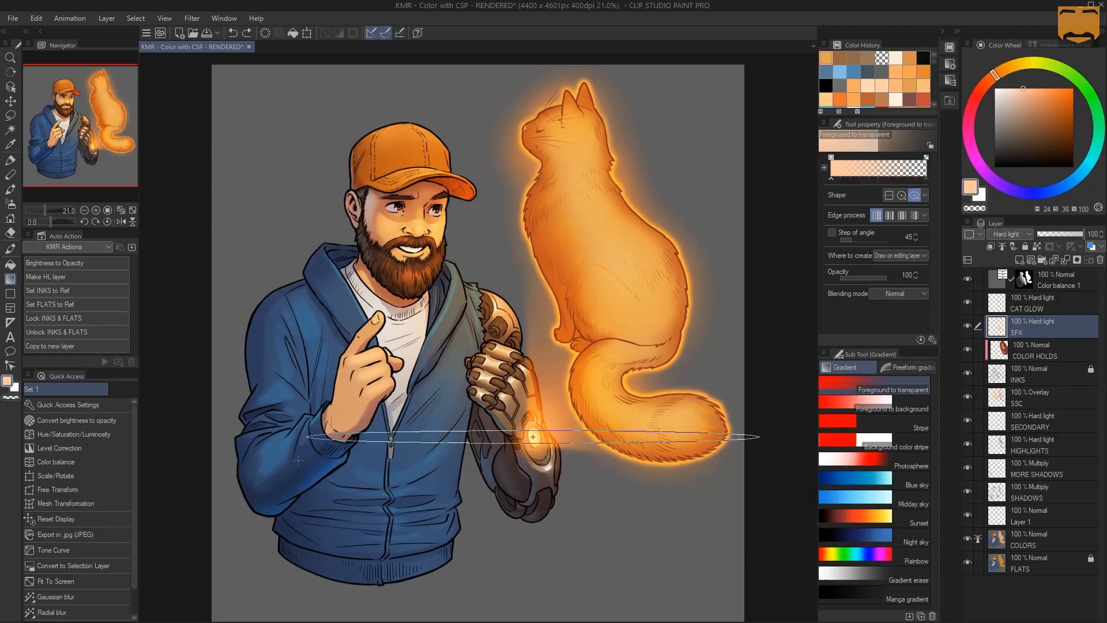
pyautogui.moveTo(532, 437); pyautogui.dragTo(533, 436)
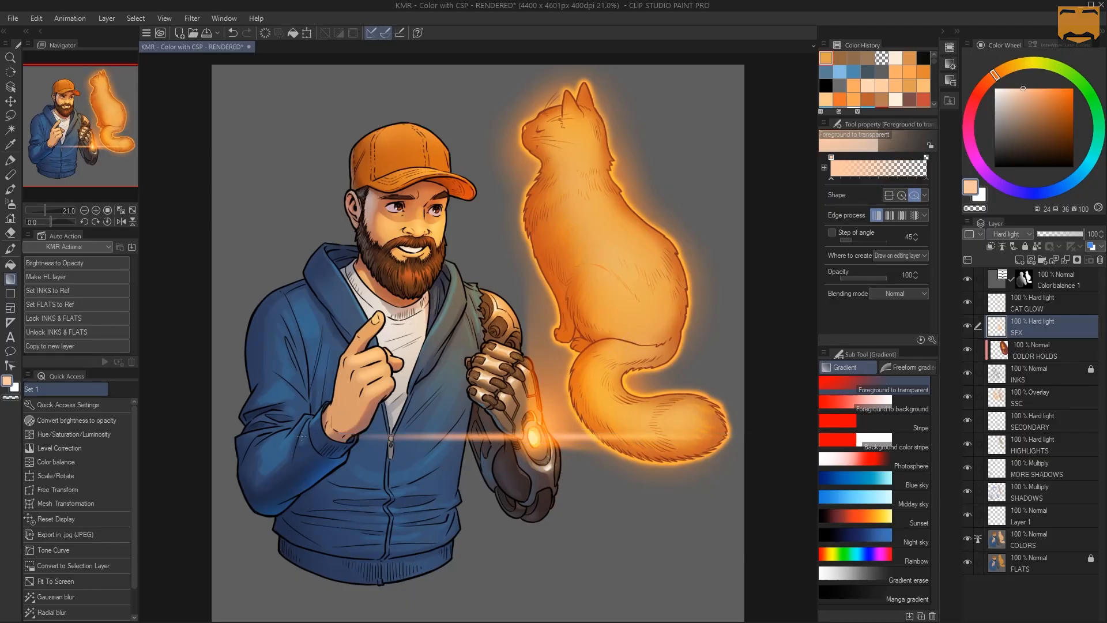
pyautogui.hotkey('ctrl', 'z')
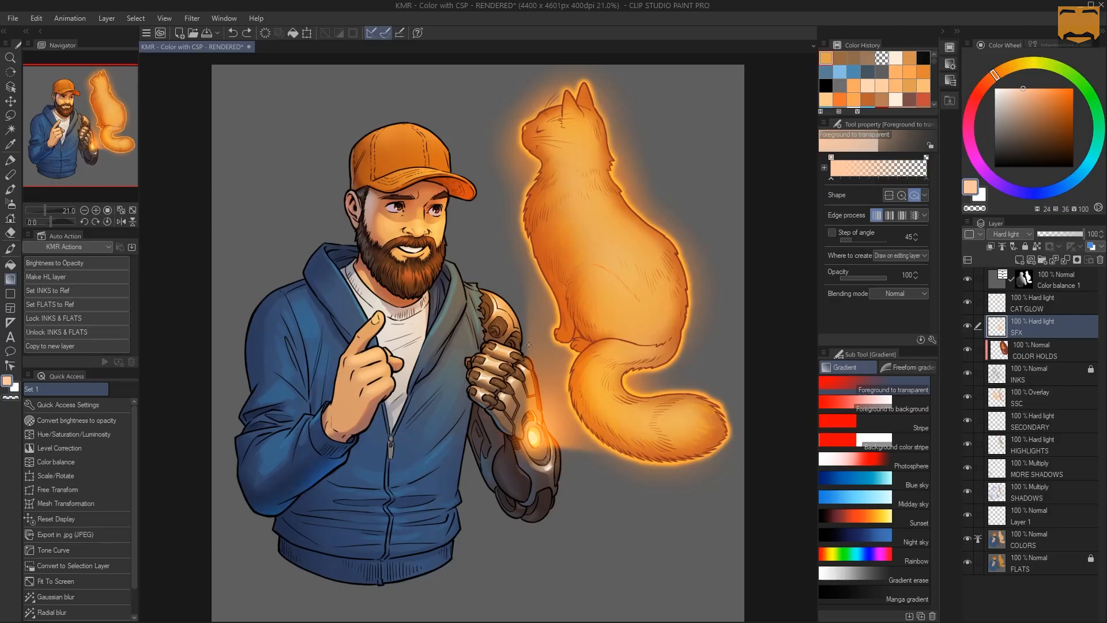
pyautogui.moveTo(535, 438); pyautogui.dragTo(625, 437)
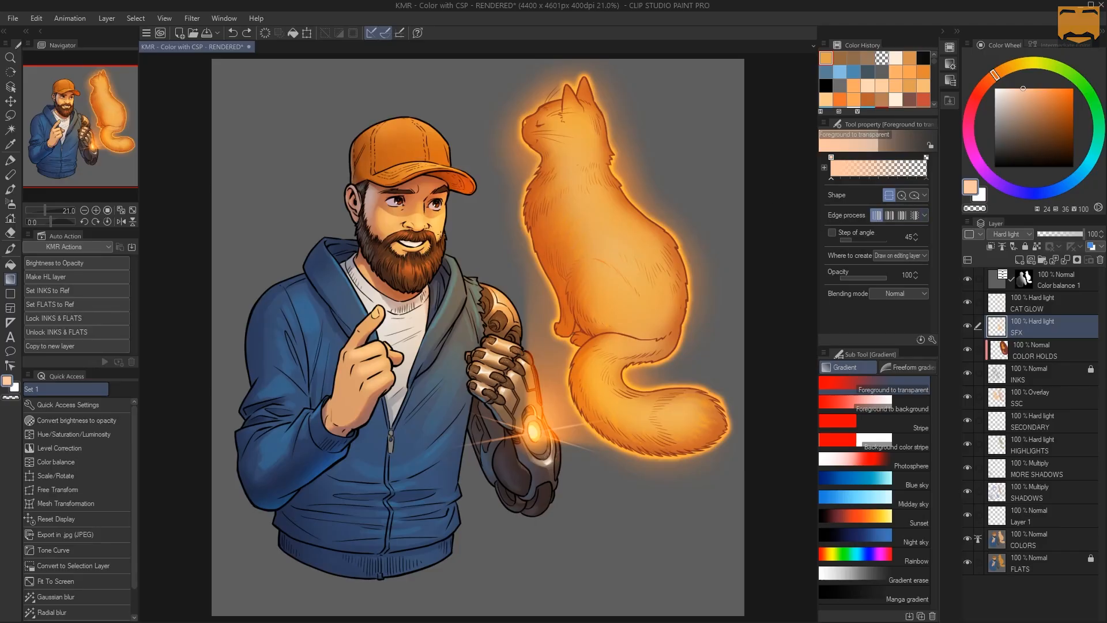
# - Draw straight peach gradients diagonally across the figures, comparing the non-repeating, repeating and mirrored edge processes and undoing the first two
pyautogui.moveTo(456, 228); pyautogui.dragTo(527, 127)
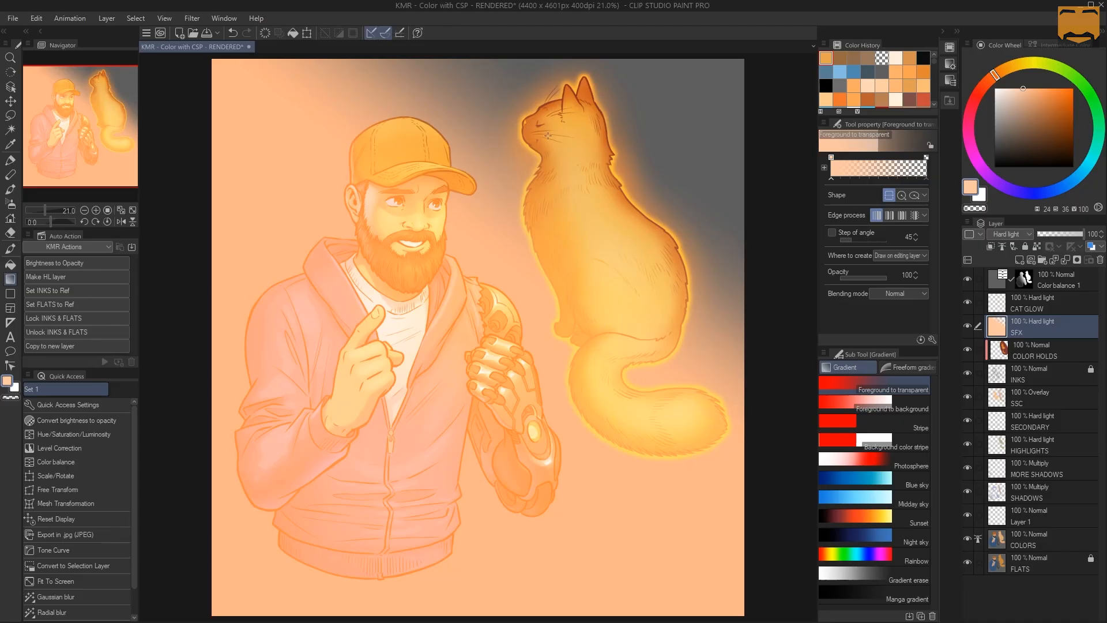
pyautogui.hotkey('ctrl', 'z')
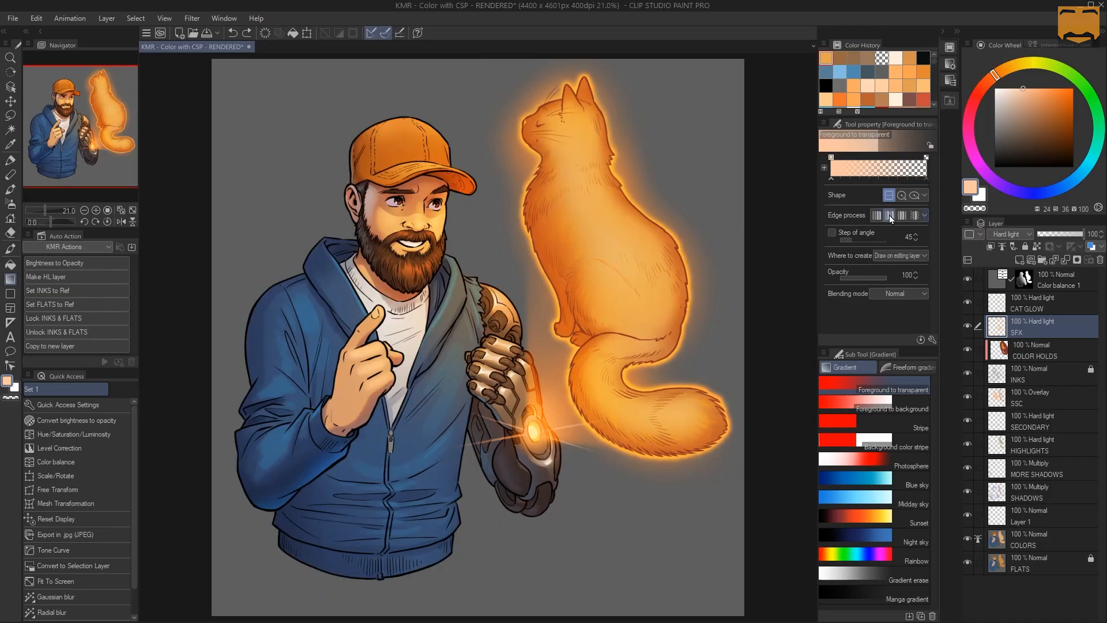
pyautogui.moveTo(400, 350); pyautogui.dragTo(597, 167)
pyautogui.moveTo(549, 207); pyautogui.dragTo(549, 209)
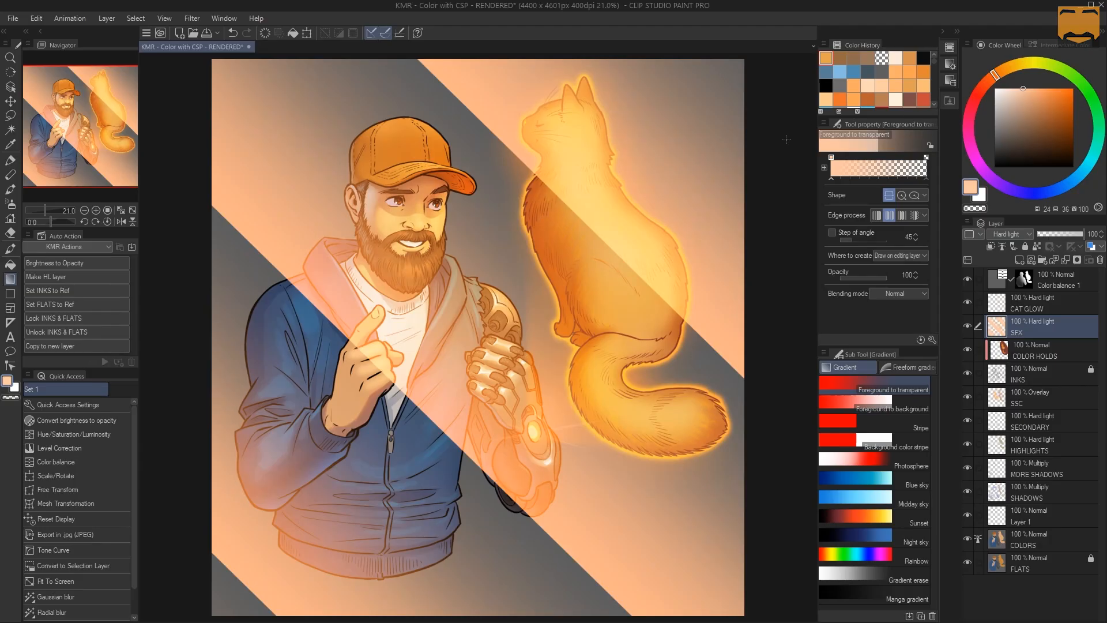
pyautogui.hotkey('ctrl', 'z')
pyautogui.moveTo(474, 306); pyautogui.dragTo(633, 177)
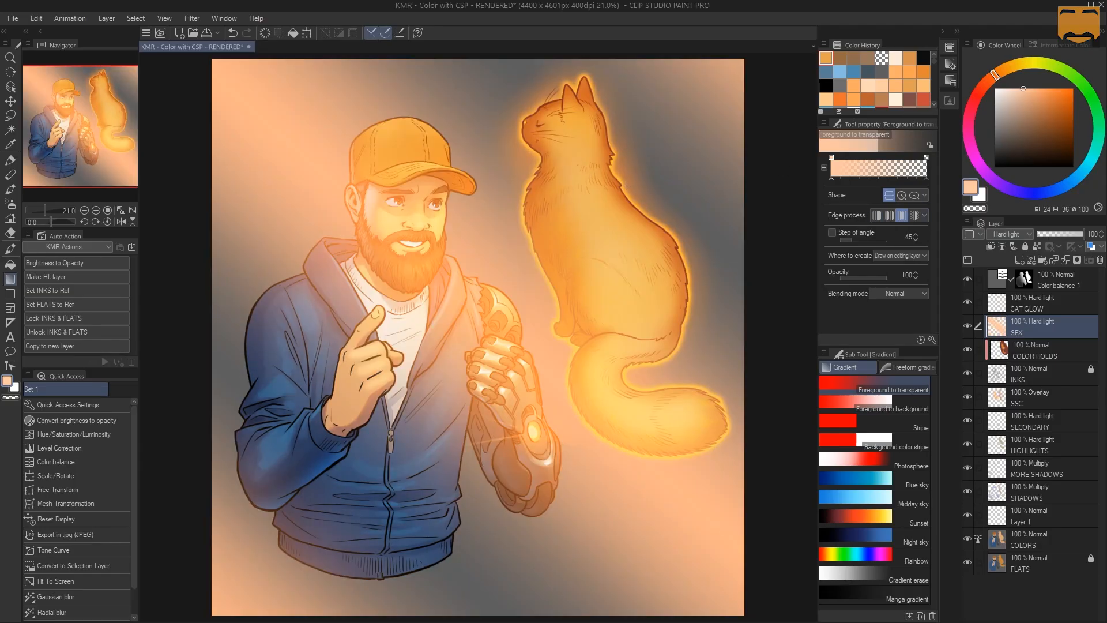
# - Undo the mirrored peach gradient, then try a straight non-repeating one diagonally across the figures and undo it
pyautogui.hotkey('ctrl', 'z')
pyautogui.moveTo(377, 367); pyautogui.dragTo(656, 163)
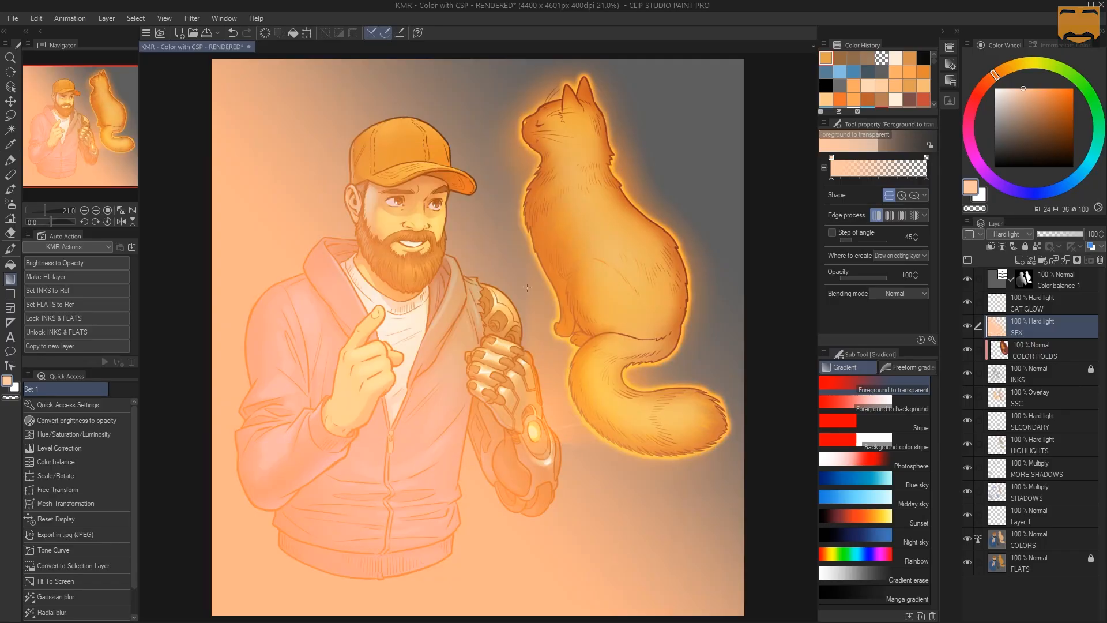
pyautogui.hotkey('ctrl', 'z')
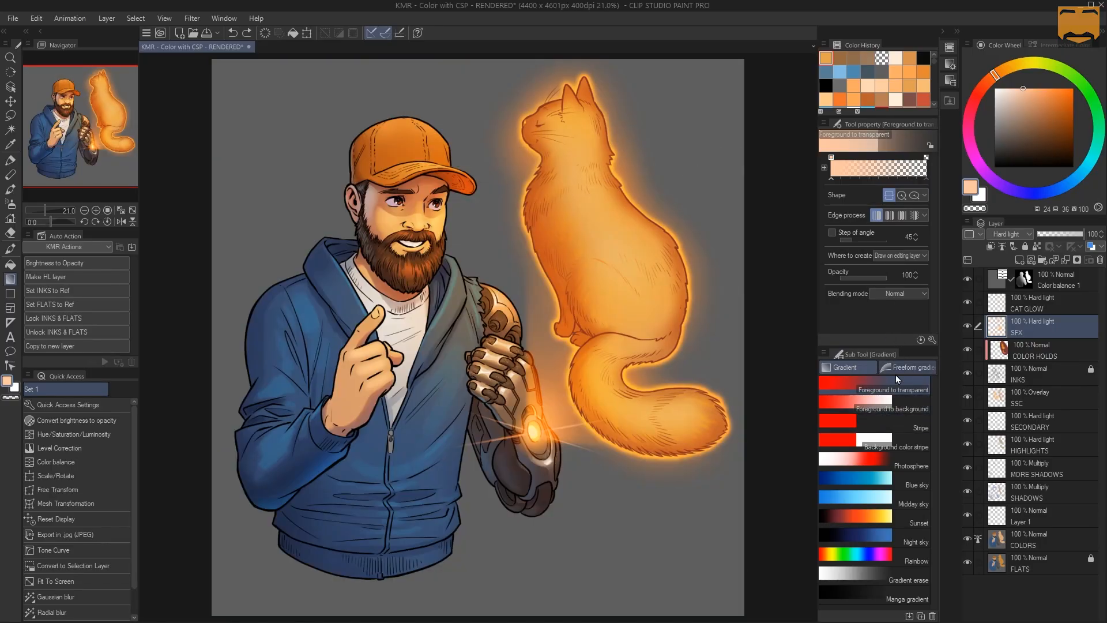
# - Choose the Foreground to background gradient with orange (24, 100, 100) as foreground and purple (288, 99, 76) as background color
pyautogui.click(873, 402)
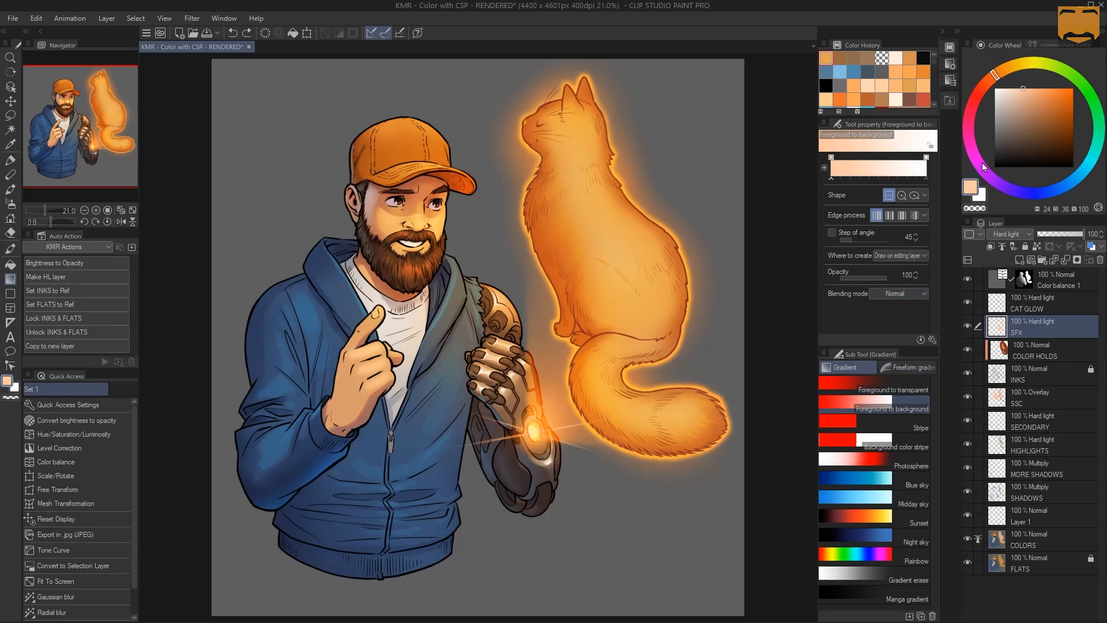
pyautogui.moveTo(1041, 97); pyautogui.dragTo(1078, 78)
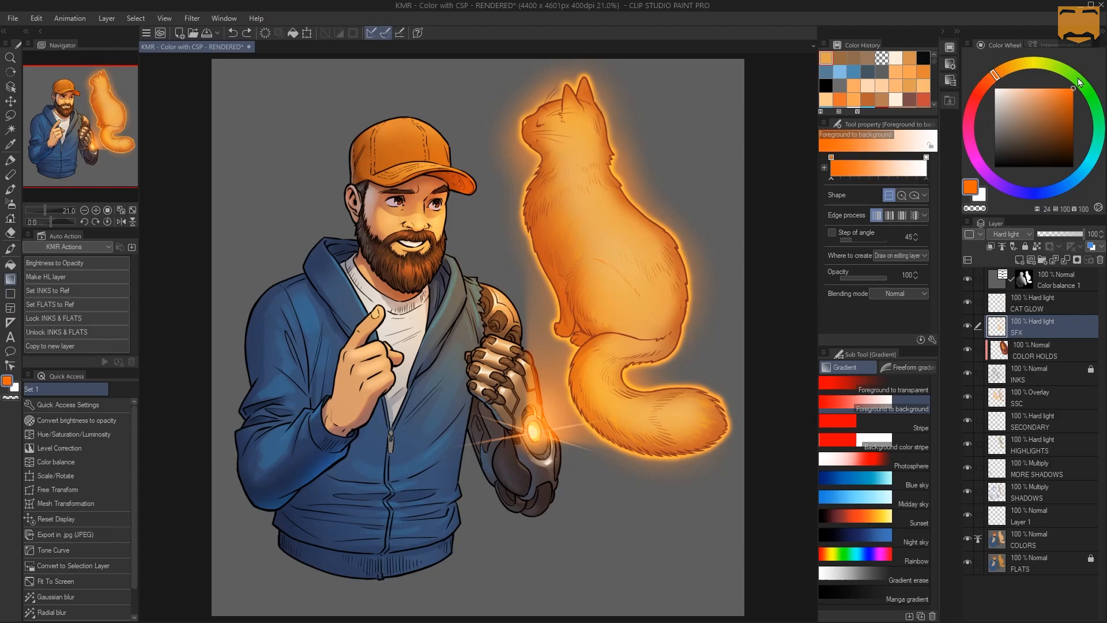
pyautogui.click(980, 197)
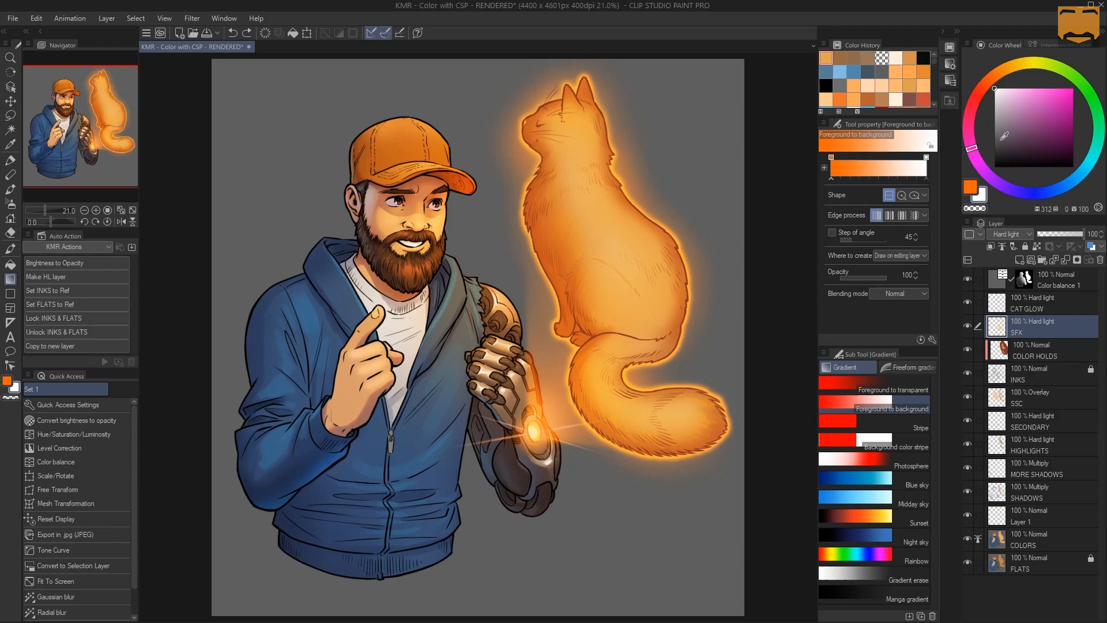
pyautogui.moveTo(1004, 137); pyautogui.dragTo(1070, 98)
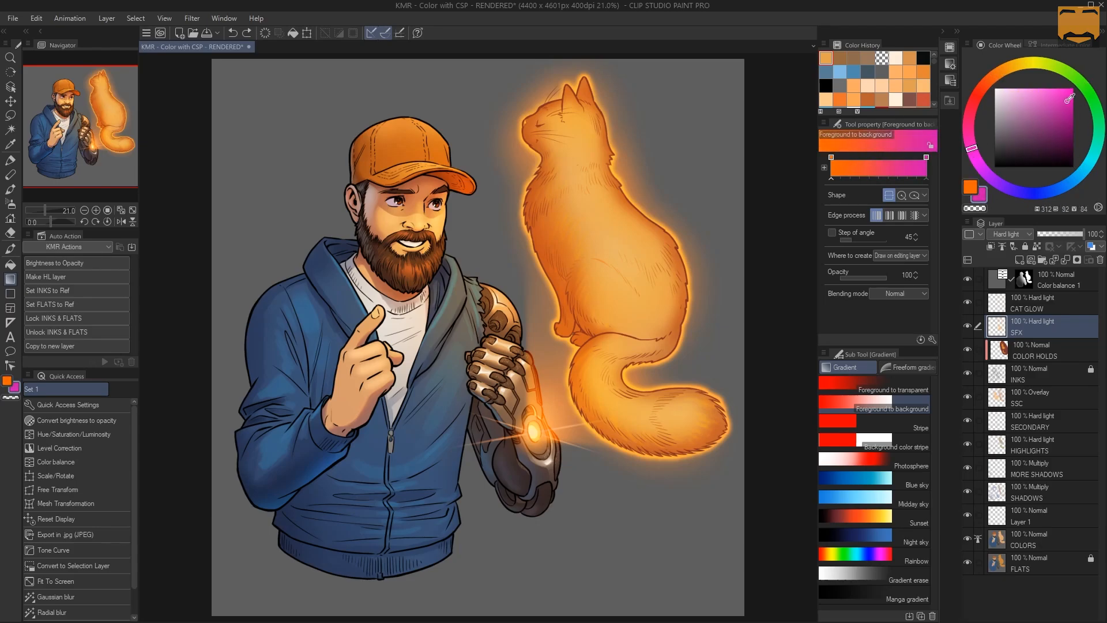
pyautogui.moveTo(978, 155); pyautogui.dragTo(991, 171)
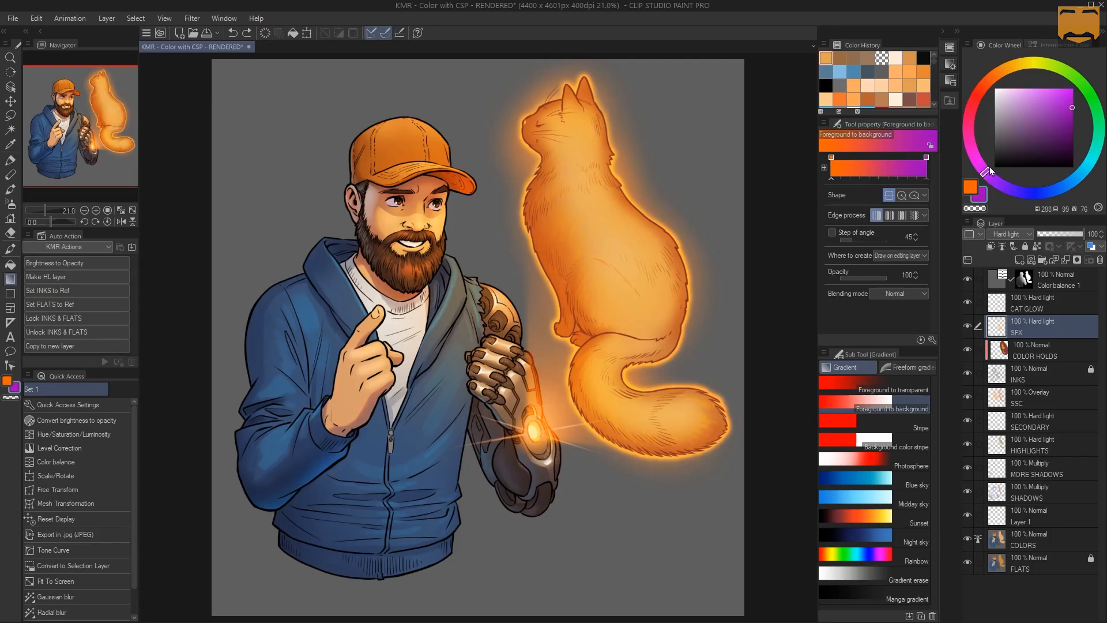
# - Try straight orange-to-purple gradients diagonally upward, vertically and diagonally downward across the canvas, undoing each one
pyautogui.moveTo(328, 336); pyautogui.dragTo(635, 146)
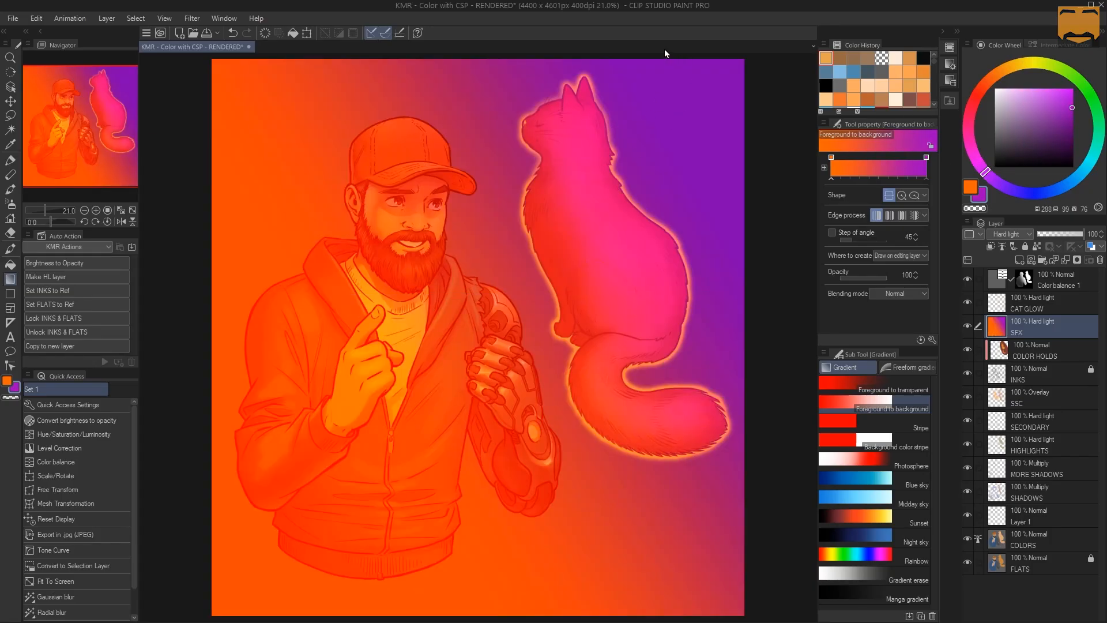
pyautogui.hotkey('ctrl', 'z')
pyautogui.moveTo(464, 213); pyautogui.dragTo(472, 314)
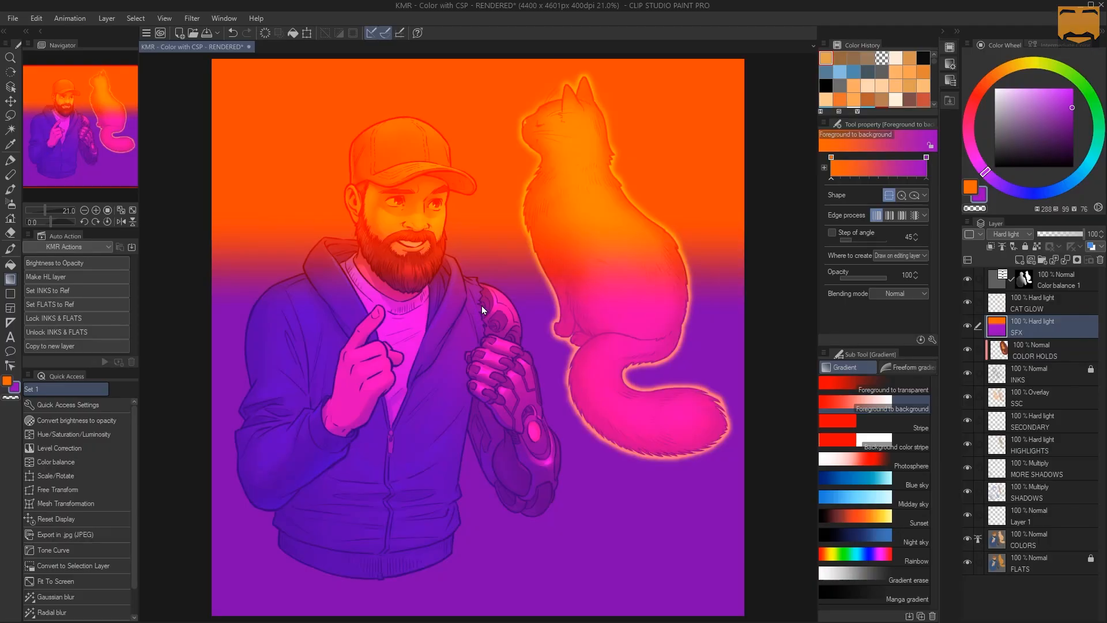
pyautogui.hotkey('ctrl', 'z')
pyautogui.moveTo(331, 199); pyautogui.dragTo(649, 422)
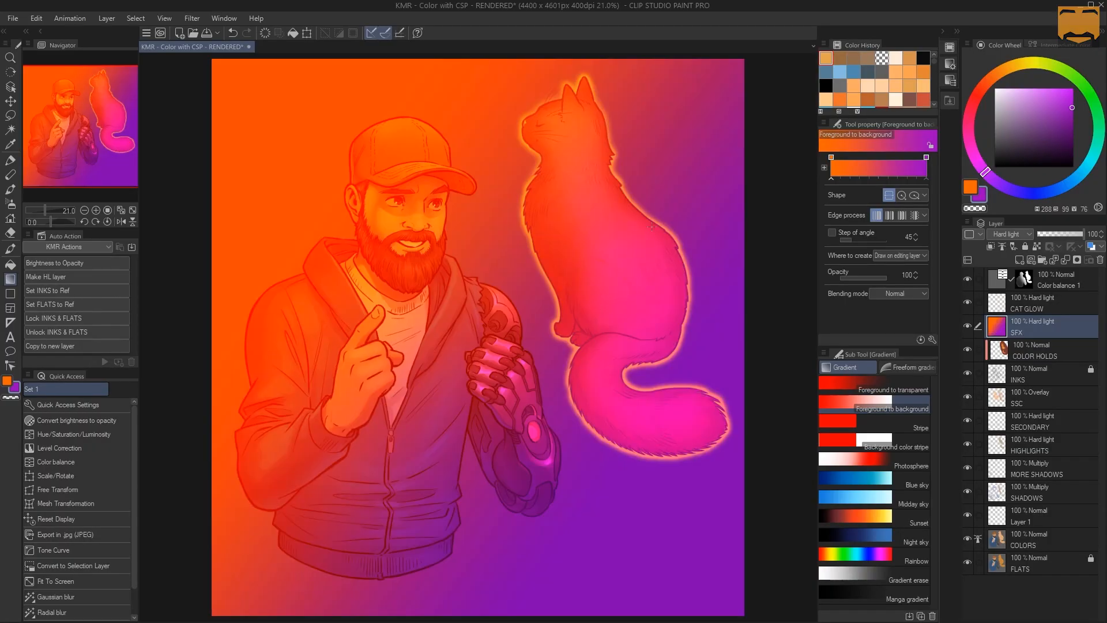
pyautogui.hotkey('ctrl', 'z')
# - Try the orange-to-purple gradient with the circle shape and a thin tilted ellipse, undoing both
pyautogui.click(903, 196)
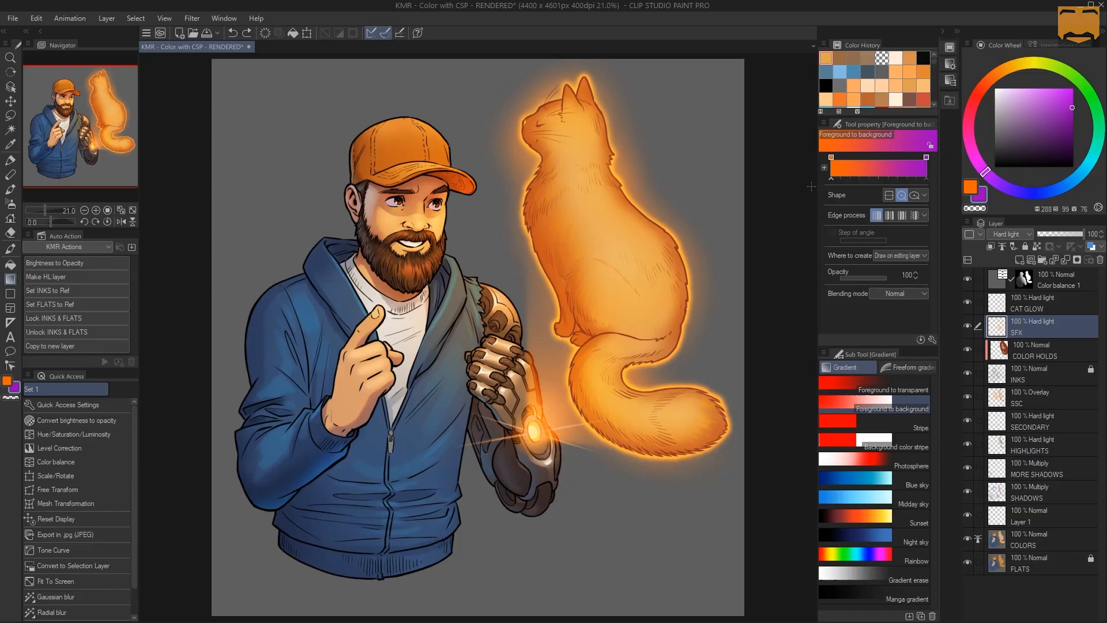
pyautogui.moveTo(377, 323); pyautogui.dragTo(469, 207)
pyautogui.hotkey('ctrl', 'z')
pyautogui.click(916, 196)
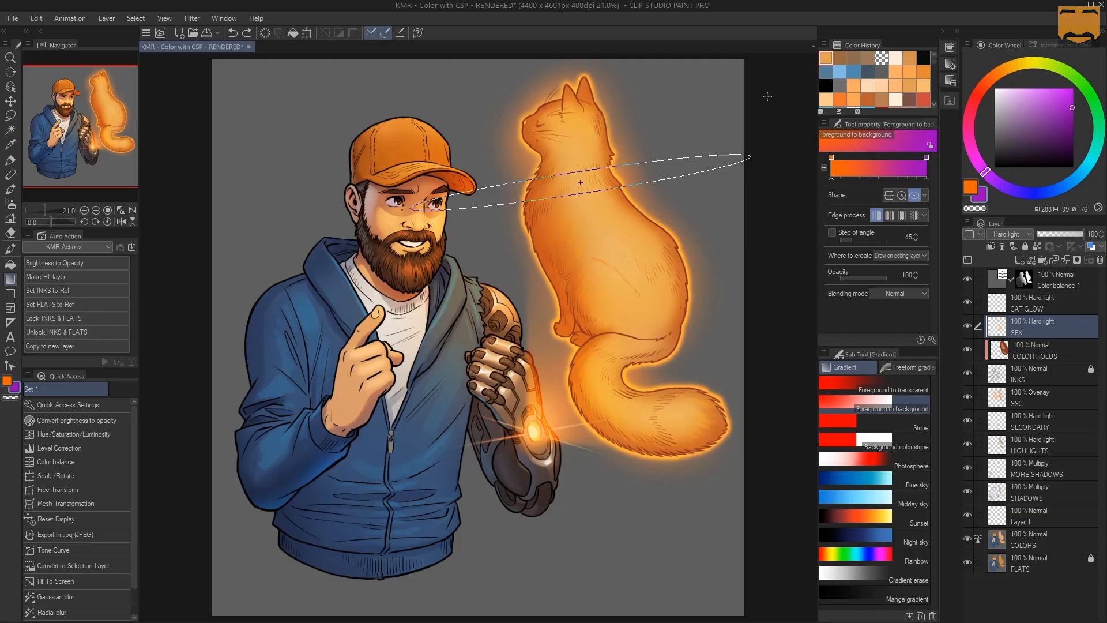
pyautogui.moveTo(767, 96); pyautogui.dragTo(767, 97)
pyautogui.hotkey('ctrl', 'z')
# - Try the Stripe gradient in orange with vertical and diagonal stripes across the canvas, undoing both
pyautogui.click(868, 424)
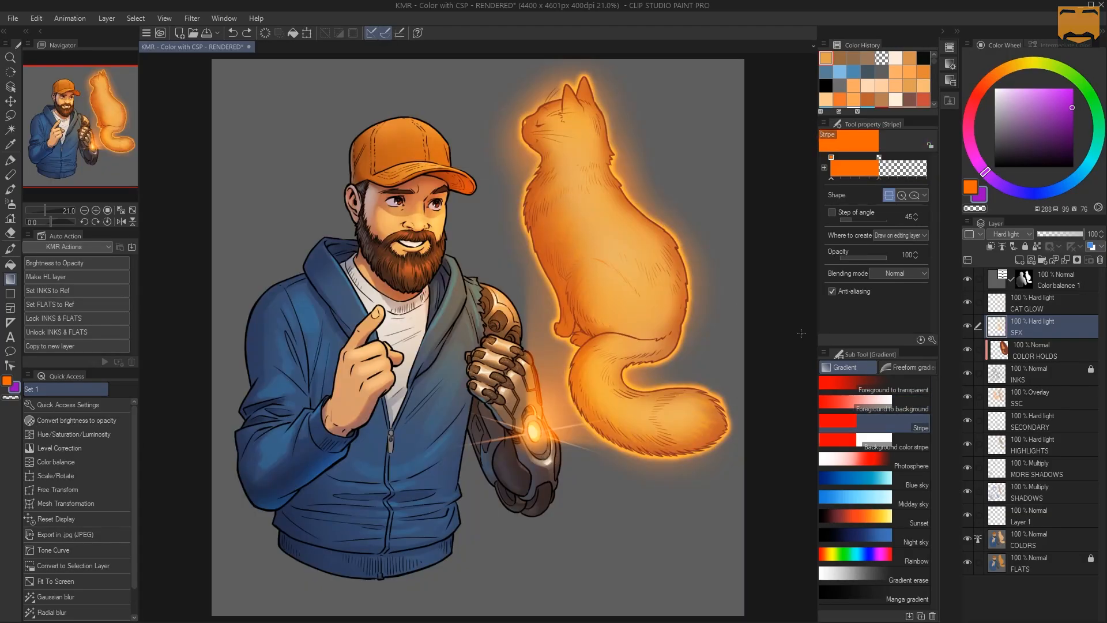
pyautogui.moveTo(444, 255); pyautogui.dragTo(495, 247)
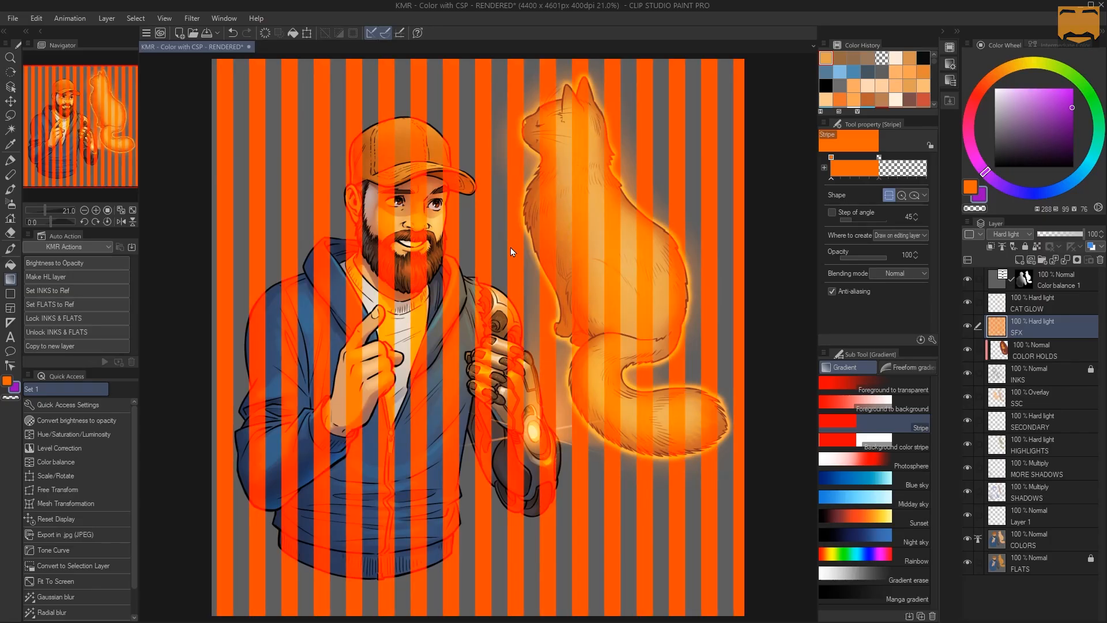
pyautogui.hotkey('ctrl', 'z')
pyautogui.moveTo(520, 200); pyautogui.dragTo(573, 252)
pyautogui.hotkey('ctrl', 'z')
# - Try diagonal orange and purple stripes across the canvas with the Background color stripe gradient and undo them
pyautogui.click(897, 444)
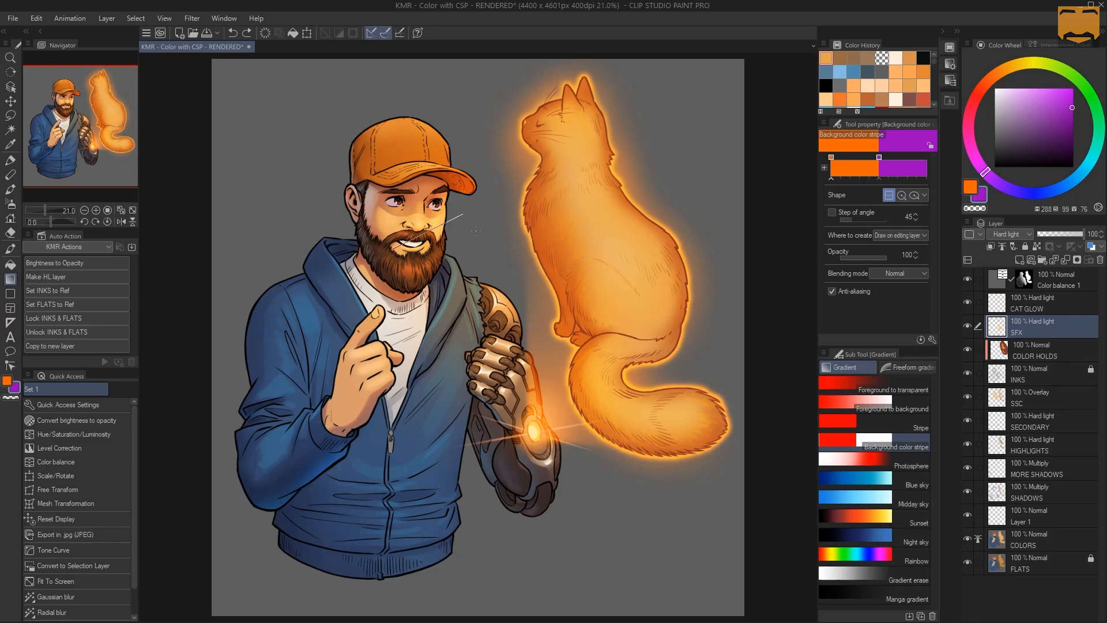
pyautogui.moveTo(461, 271); pyautogui.dragTo(457, 279)
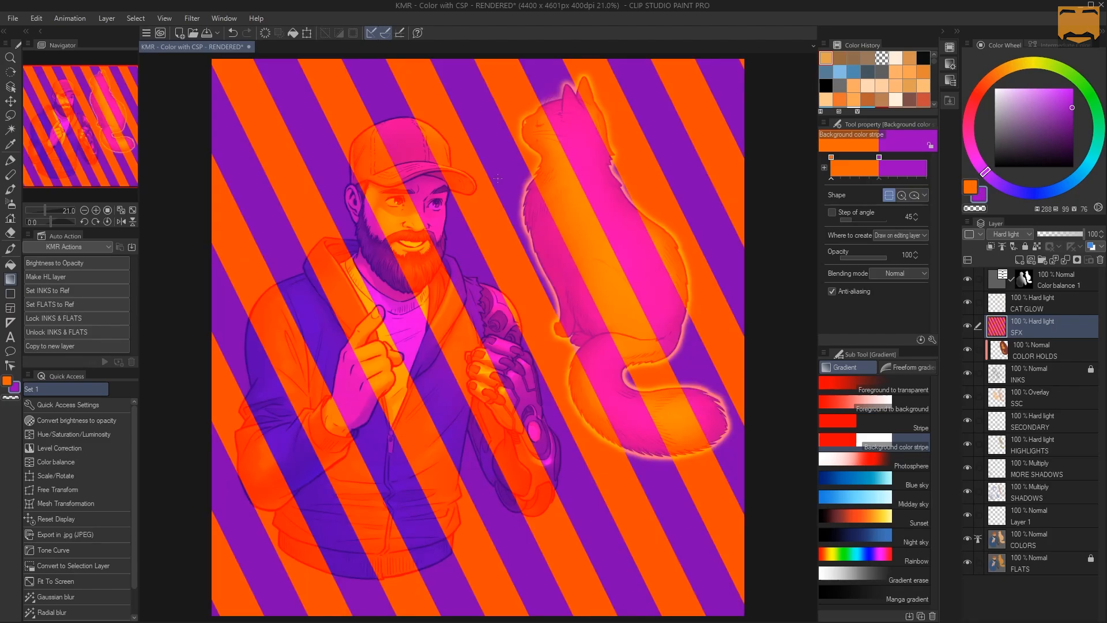
pyautogui.hotkey('ctrl', 'z')
# - Switch to the Eraser, compare the picture with the CAT GLOW layer hidden and shown, and make that layer active
pyautogui.press('e')
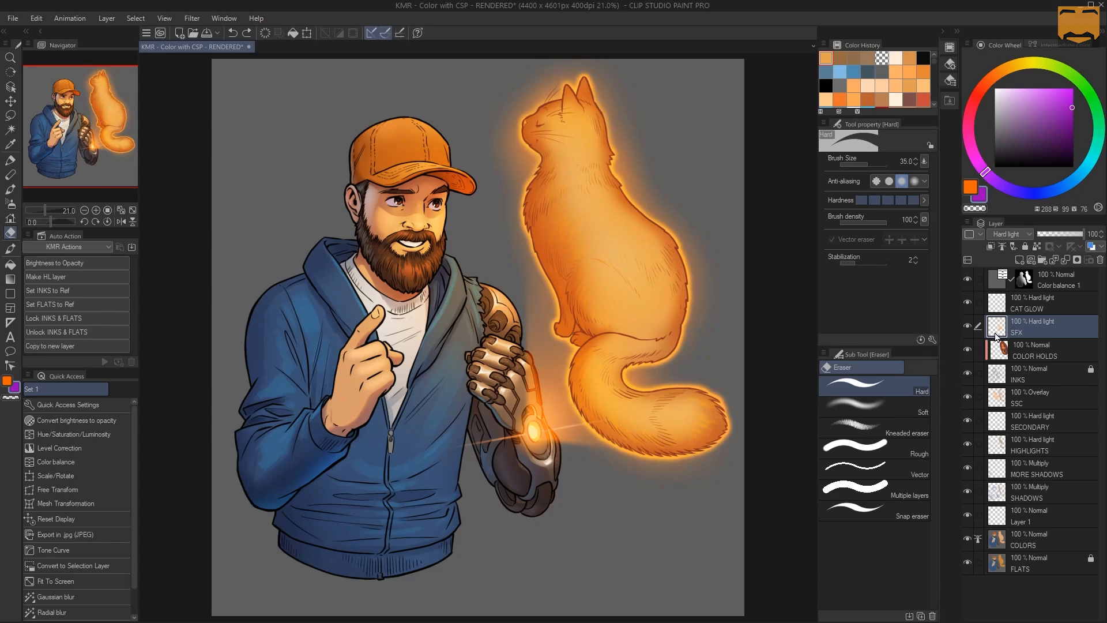
pyautogui.click(968, 303)
pyautogui.click(968, 303)
pyautogui.click(968, 302)
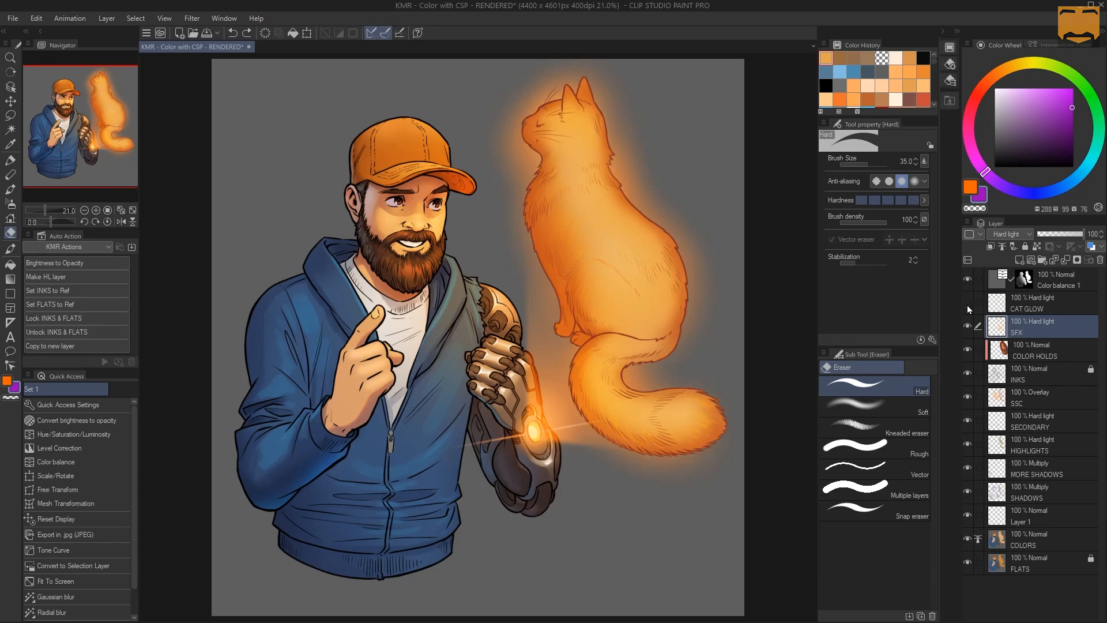
pyautogui.click(968, 303)
pyautogui.click(1004, 305)
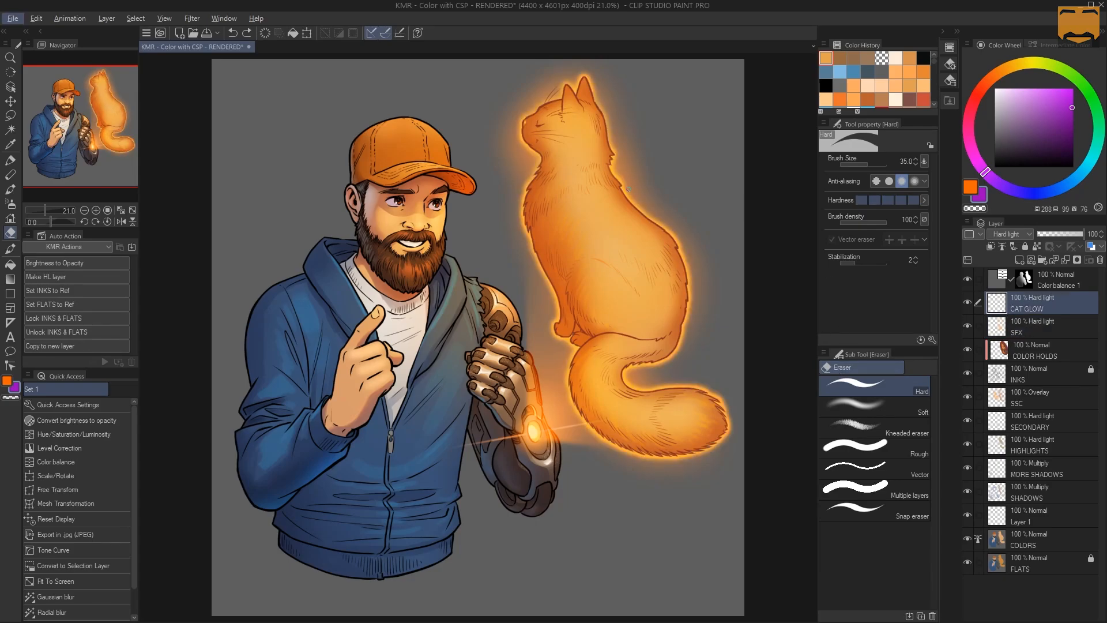
pyautogui.hotkey('ctrl', 'y')
pyautogui.hotkey('ctrl', 'y')
pyautogui.hotkey('ctrl', 'y')
pyautogui.hotkey('ctrl', 'y')
pyautogui.hotkey('ctrl', 'y')
# - Choose the Soft eraser, try it along the cat's back and set its brush size to 282.8
pyautogui.click(874, 406)
pyautogui.moveTo(681, 222); pyautogui.dragTo(614, 160)
pyautogui.moveTo(870, 165); pyautogui.dragTo(877, 165)
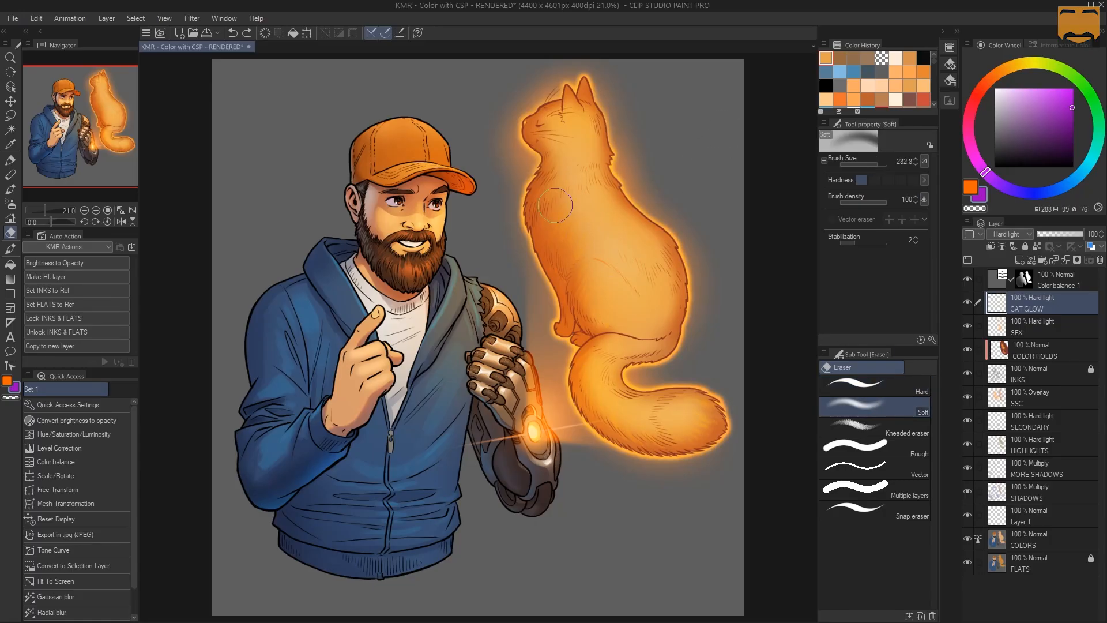
# - Go through the Rough, Vector and Snap eraser variants to examine their settings
pyautogui.click(874, 447)
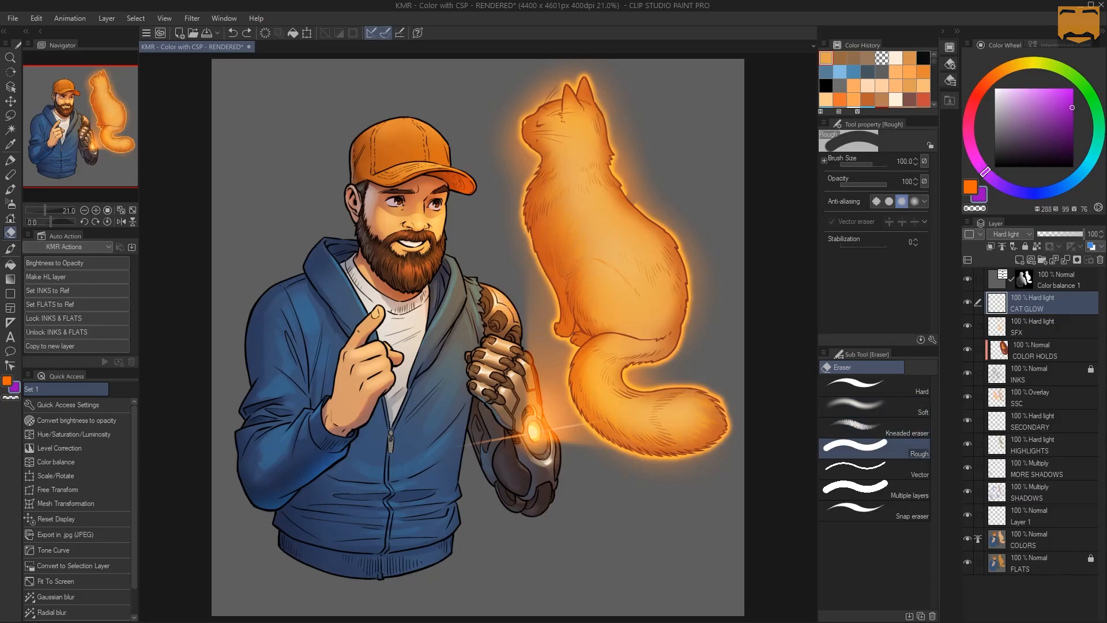
pyautogui.click(858, 473)
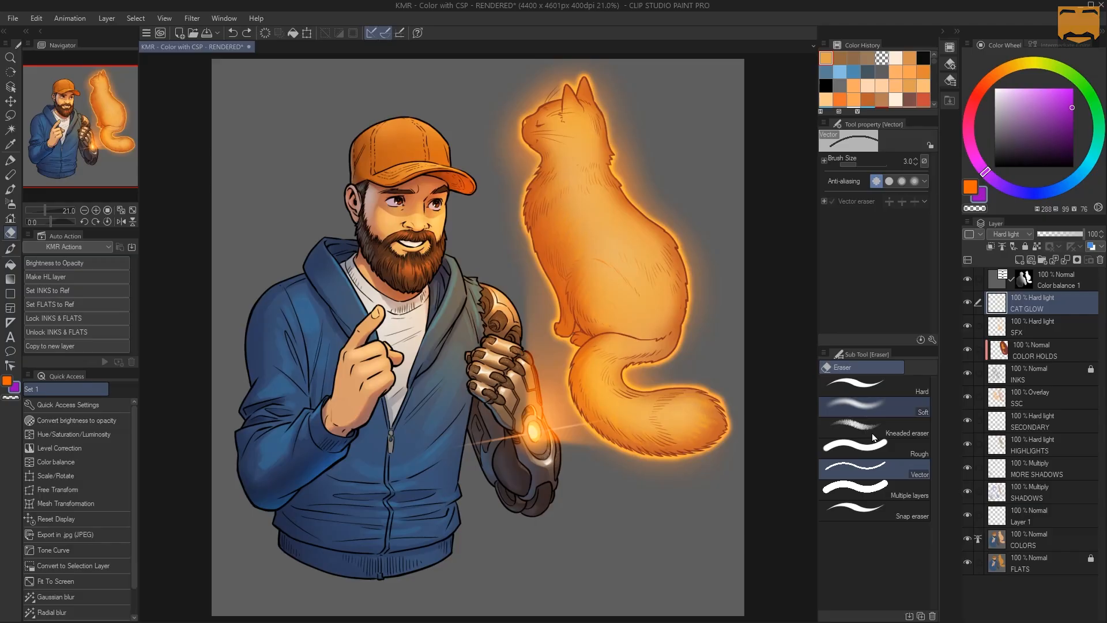
pyautogui.click(868, 509)
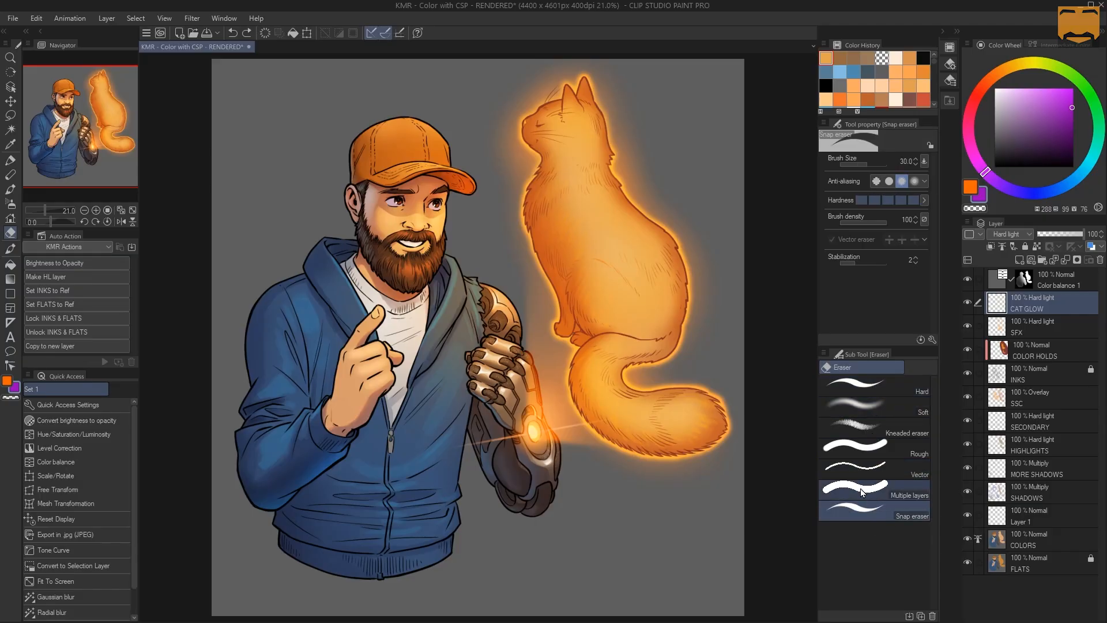